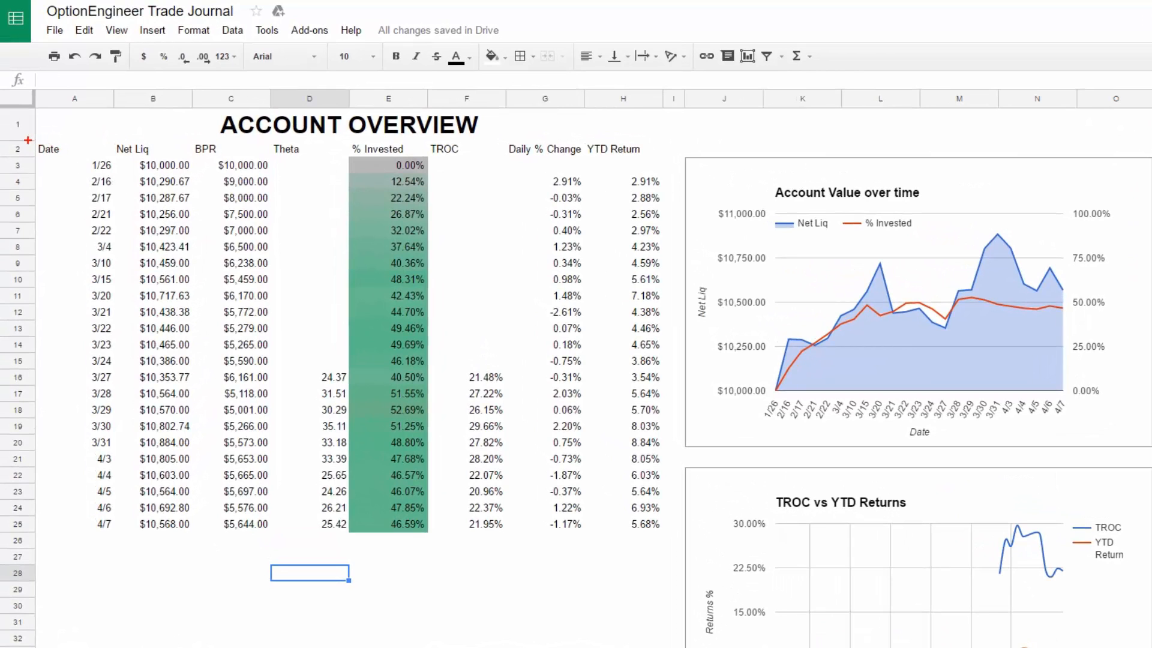
Examine the Date, Net Liq, BPR and Theta columns of the account overview and the percentage columns beside them
{"action": "mouse_move", "coordinate": [27, 139]}
{"action": "left_mouse_down"}
{"action": "mouse_move", "coordinate": [55, 166]}
{"action": "mouse_move", "coordinate": [585, 409]}
{"action": "mouse_move", "coordinate": [446, 544]}
{"action": "mouse_move", "coordinate": [351, 540]}
{"action": "left_mouse_up"}
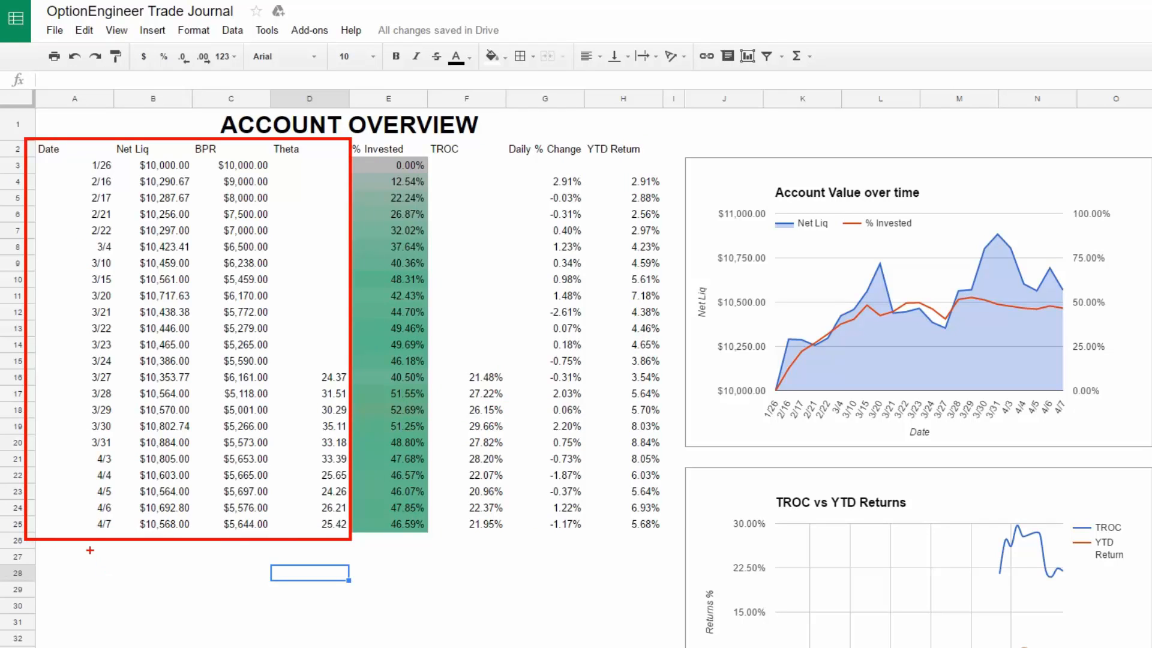
{"action": "left_click_drag", "start_coordinate": [89, 547], "coordinate": [88, 616]}
{"action": "left_click_drag", "start_coordinate": [170, 547], "coordinate": [169, 607]}
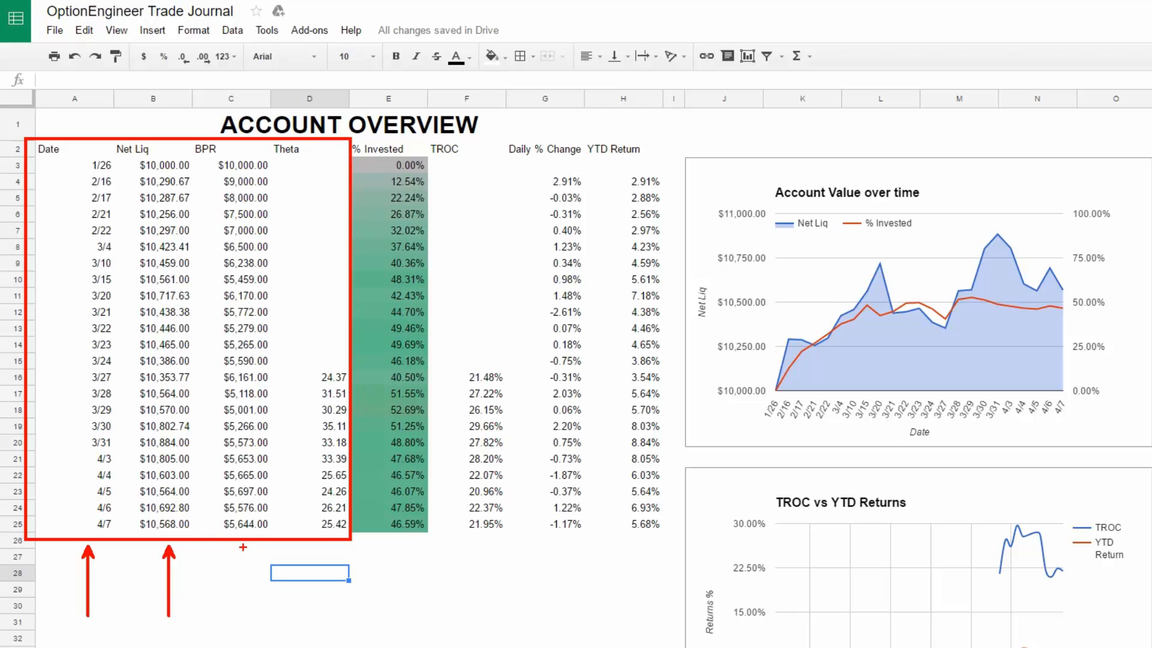
{"action": "left_click_drag", "start_coordinate": [243, 547], "coordinate": [243, 616]}
{"action": "left_click_drag", "start_coordinate": [335, 564], "coordinate": [335, 633]}
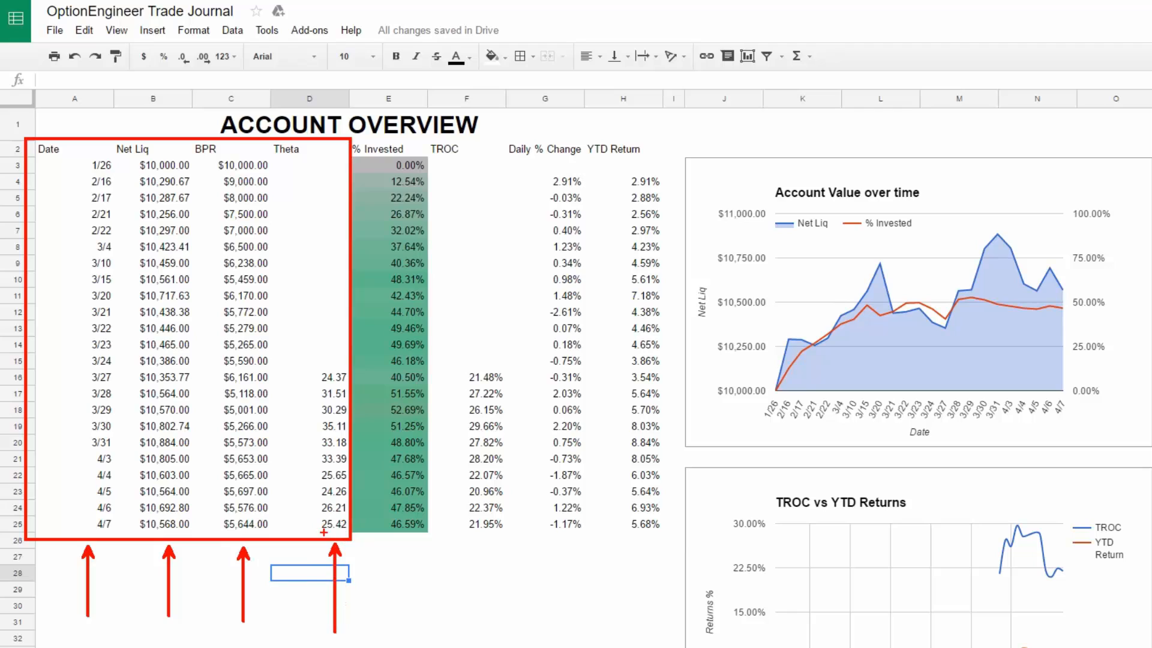
{"action": "left_click_drag", "start_coordinate": [320, 532], "coordinate": [342, 533]}
{"action": "left_click_drag", "start_coordinate": [368, 500], "coordinate": [671, 517]}
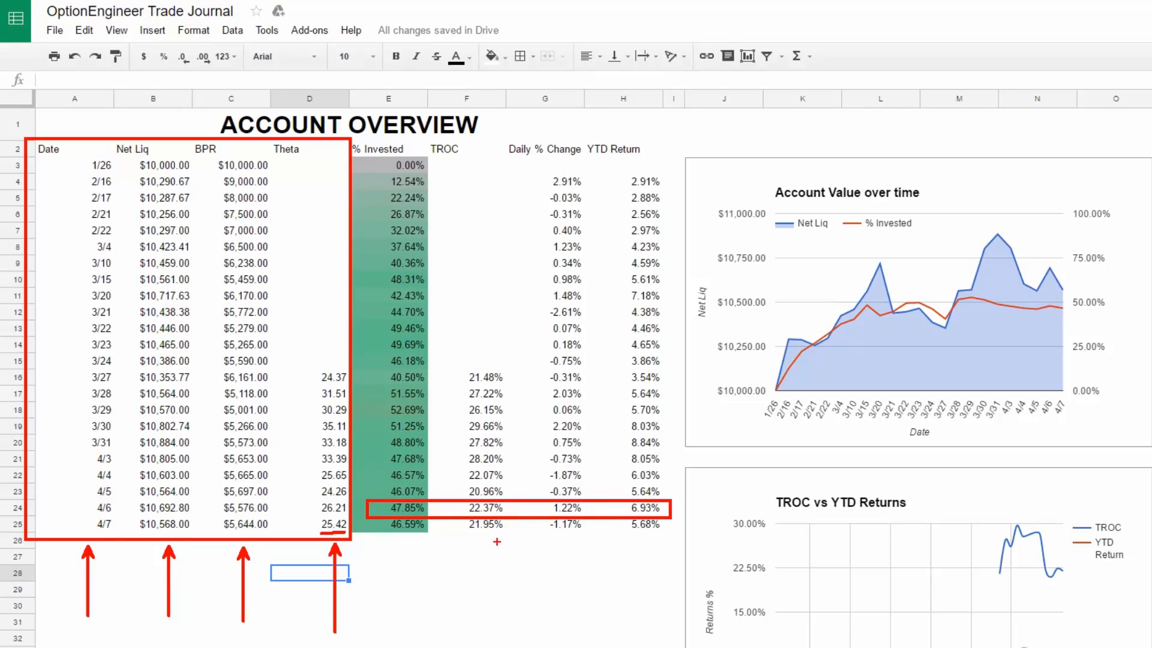
{"action": "left_click_drag", "start_coordinate": [486, 537], "coordinate": [485, 566]}
{"action": "key", "text": "e"}
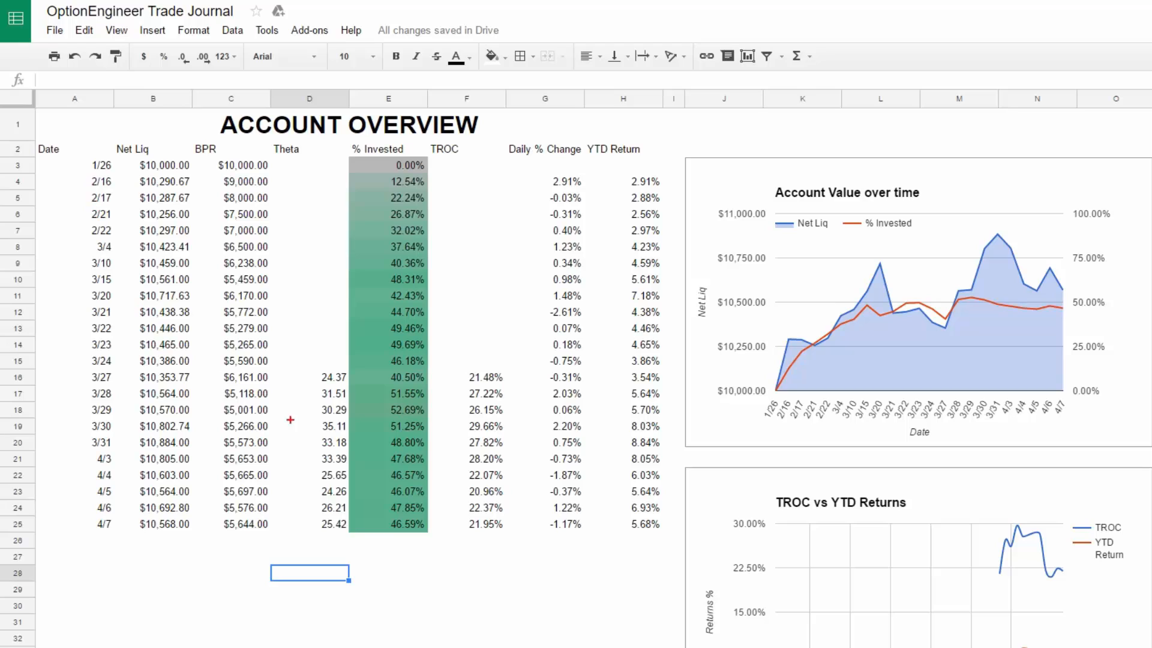
Inspect the TROC formula in the 4/7 row and the cells it references
{"action": "mouse_move", "coordinate": [382, 540]}
{"action": "left_mouse_down"}
{"action": "mouse_move", "coordinate": [428, 542]}
{"action": "mouse_move", "coordinate": [427, 520]}
{"action": "mouse_move", "coordinate": [399, 511]}
{"action": "mouse_move", "coordinate": [378, 531]}
{"action": "mouse_move", "coordinate": [384, 541]}
{"action": "left_mouse_up"}
{"action": "key", "text": "Escape"}
{"action": "key", "text": "ctrl+2"}
{"action": "left_click_drag", "start_coordinate": [483, 537], "coordinate": [482, 616]}
{"action": "key", "text": "Escape"}
{"action": "left_click", "coordinate": [499, 526]}
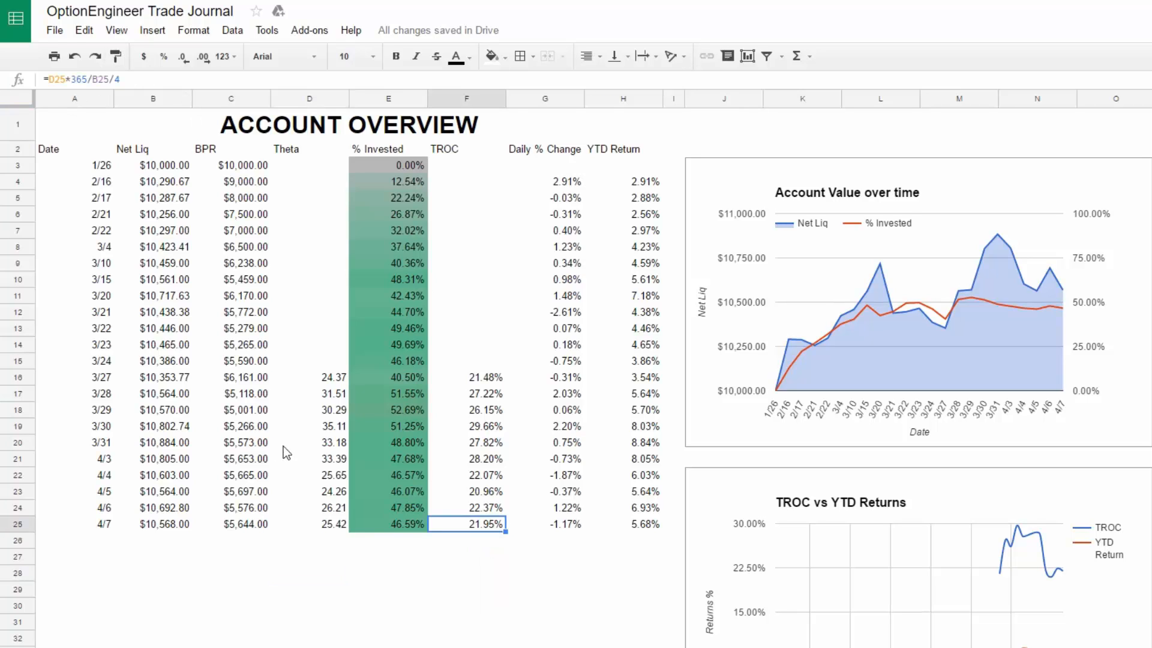
{"action": "left_click", "coordinate": [76, 78]}
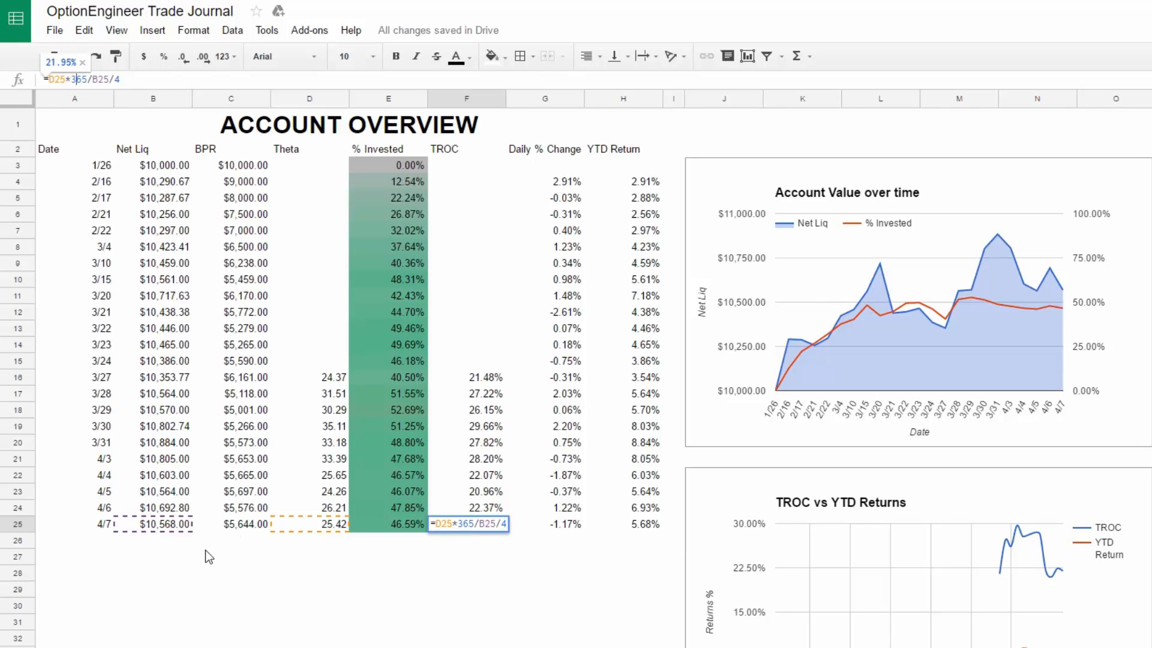
{"action": "key", "text": "Return"}
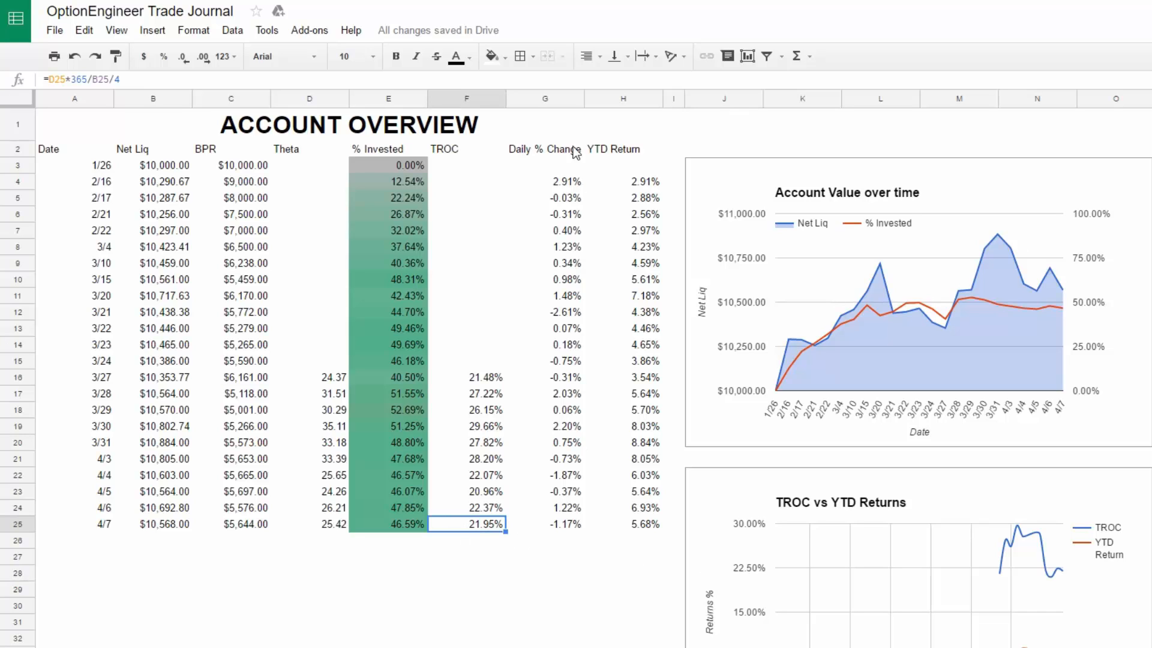
Check the Daily % Change formulas for 4/6 and 4/7 and the YTD Return cell for 4/7
{"action": "left_click", "coordinate": [575, 505]}
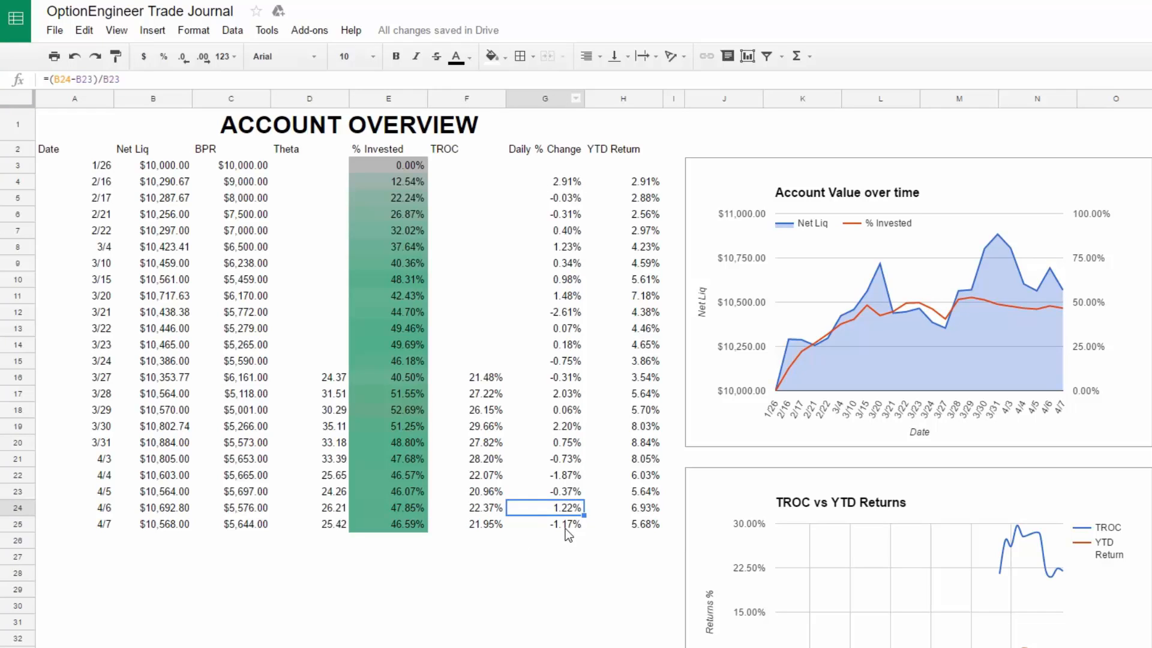
{"action": "left_click", "coordinate": [567, 528]}
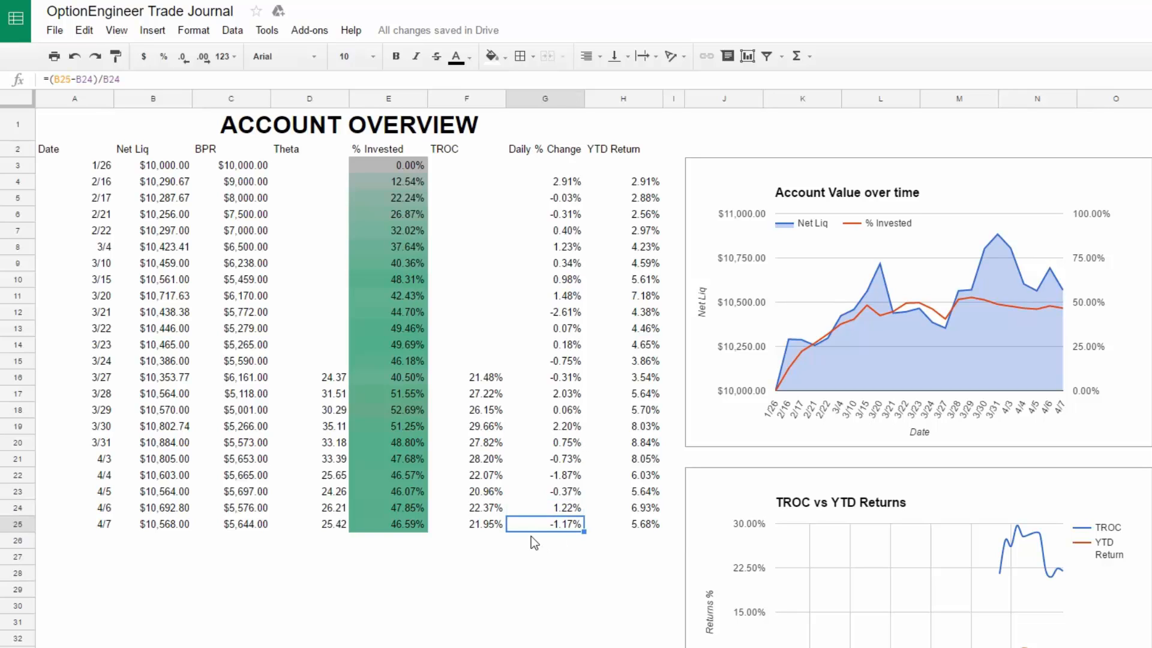
{"action": "left_click", "coordinate": [635, 527]}
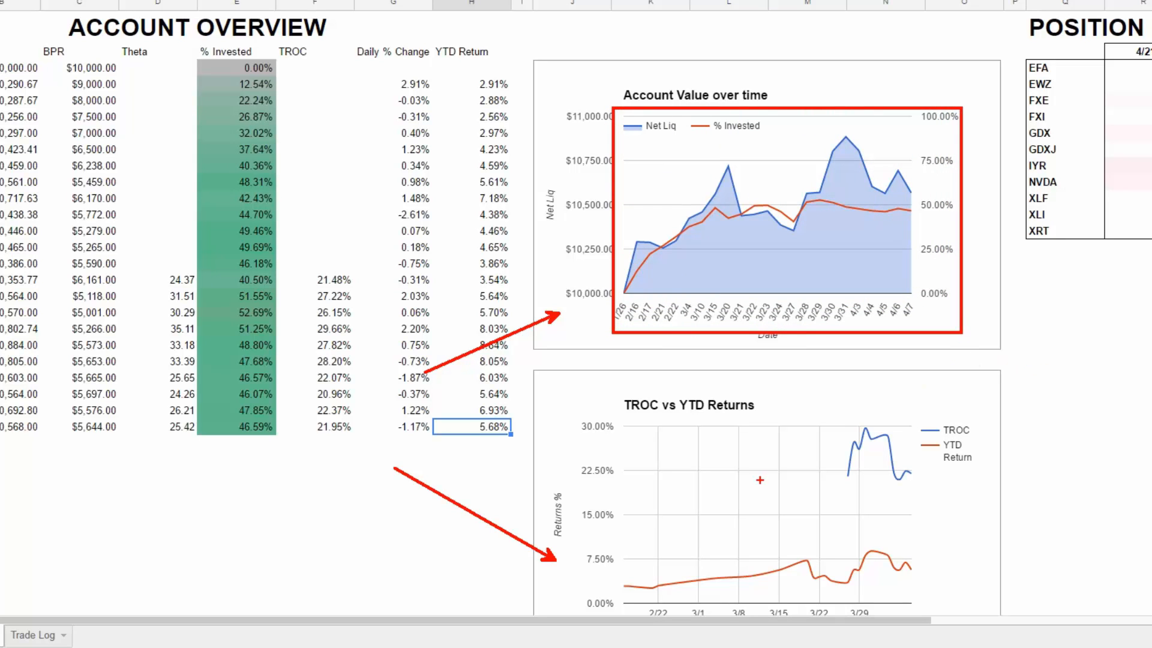
Compare the TROC and YTD Return lines in the TROC vs YTD Returns chart
{"action": "left_click_drag", "start_coordinate": [916, 471], "coordinate": [1031, 489]}
{"action": "left_click_drag", "start_coordinate": [914, 568], "coordinate": [1097, 534]}
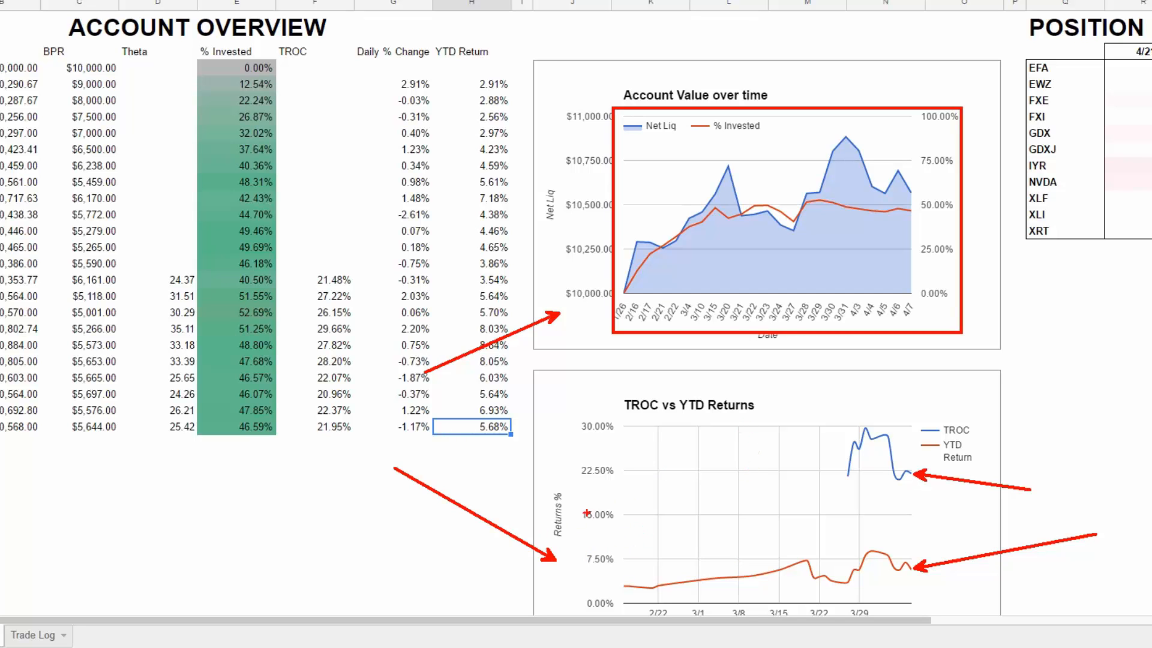
{"action": "key", "text": "Escape"}
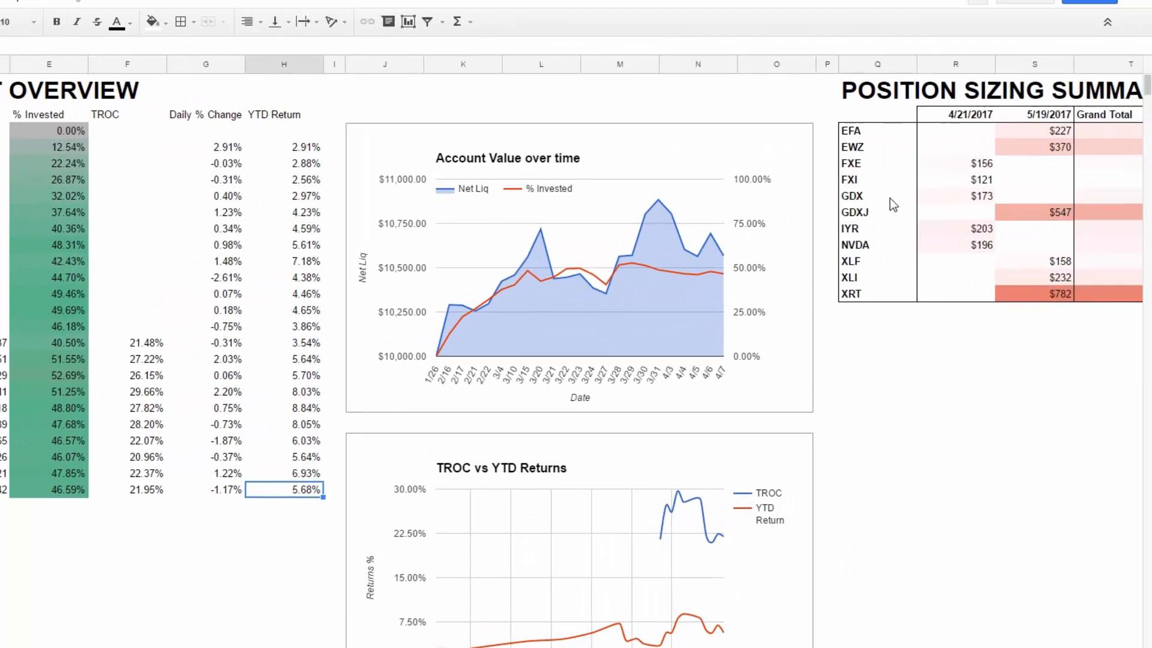
Examine the Position Sizing Summary pivot table by underlying and expiration date, including the largest 5/19/2017 margins
{"action": "left_click", "coordinate": [1074, 134]}
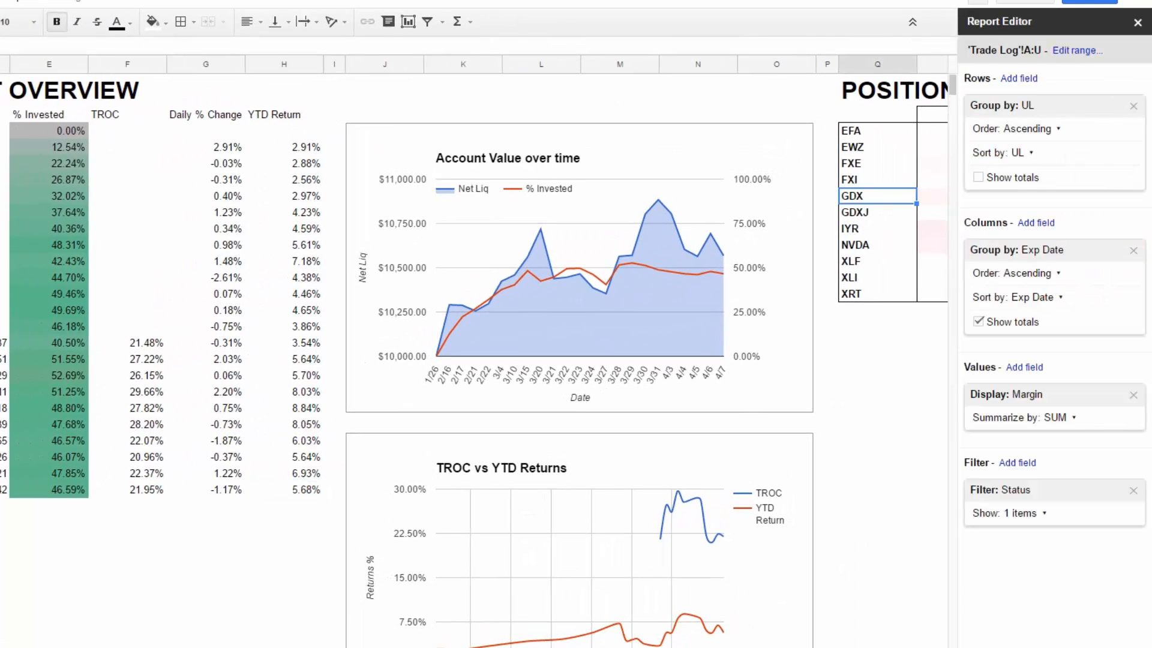
{"action": "scroll", "coordinate": [600, 420], "scroll_direction": "right", "scroll_amount": 6}
{"action": "left_click", "coordinate": [597, 509]}
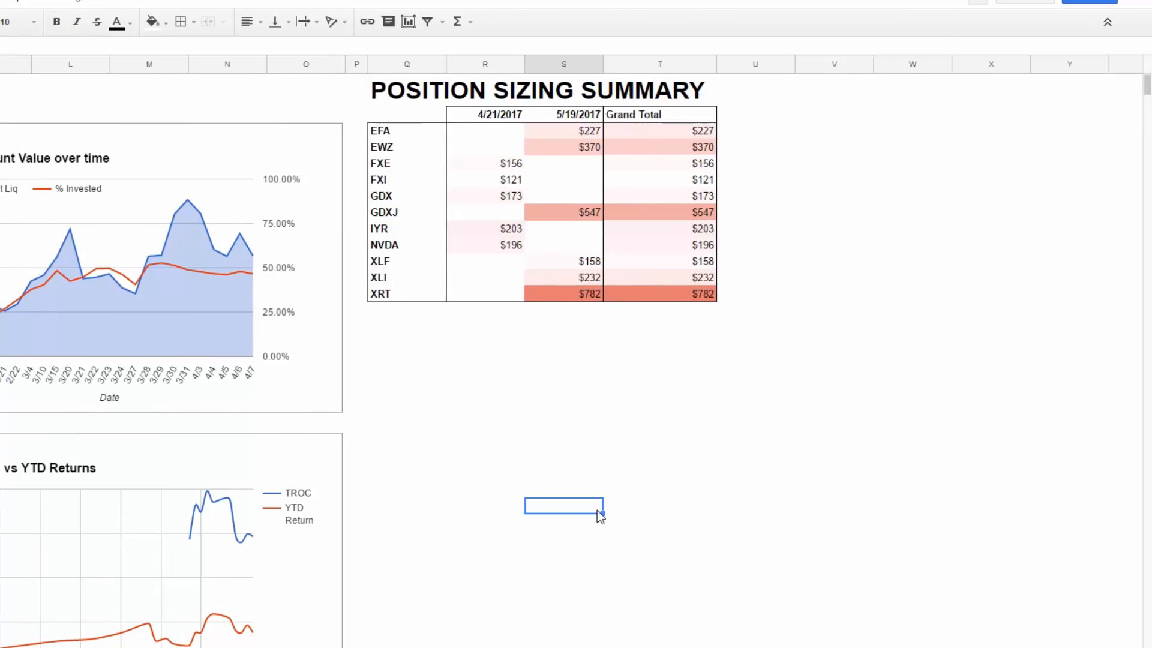
{"action": "key", "text": "ctrl+2"}
{"action": "mouse_move", "coordinate": [355, 75]}
{"action": "left_mouse_down"}
{"action": "mouse_move", "coordinate": [533, 148]}
{"action": "mouse_move", "coordinate": [715, 267]}
{"action": "mouse_move", "coordinate": [727, 311]}
{"action": "left_mouse_up"}
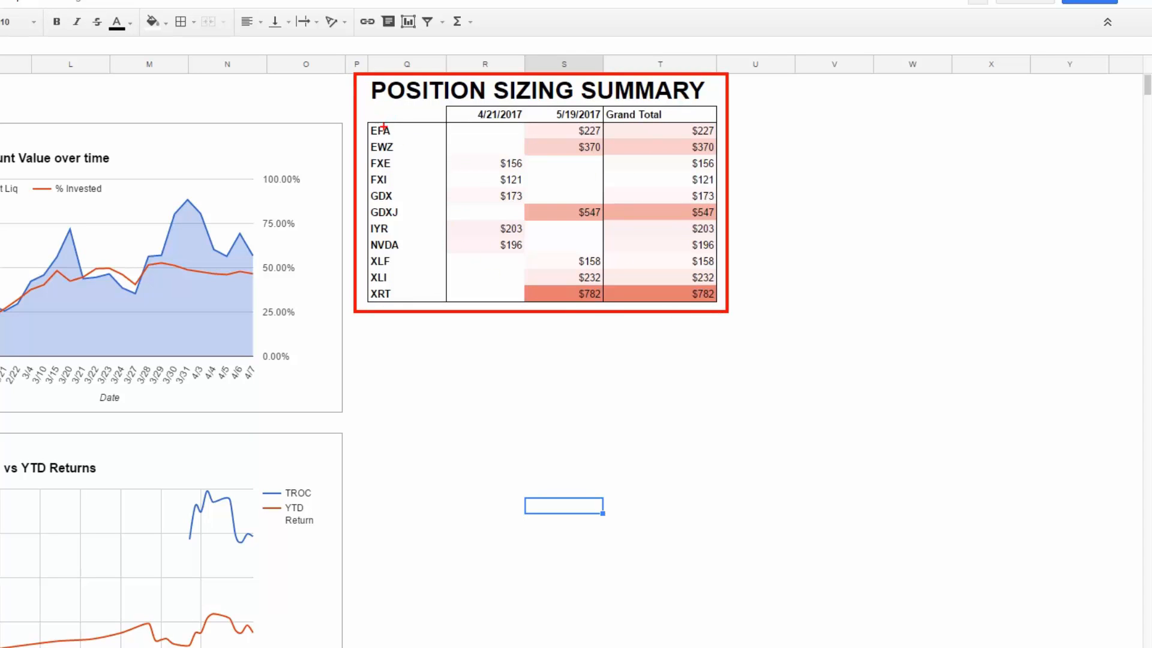
{"action": "left_click_drag", "start_coordinate": [397, 132], "coordinate": [424, 128]}
{"action": "mouse_move", "coordinate": [498, 147]}
{"action": "left_mouse_down"}
{"action": "mouse_move", "coordinate": [498, 129]}
{"action": "mouse_move", "coordinate": [555, 133]}
{"action": "mouse_move", "coordinate": [555, 154]}
{"action": "left_mouse_up"}
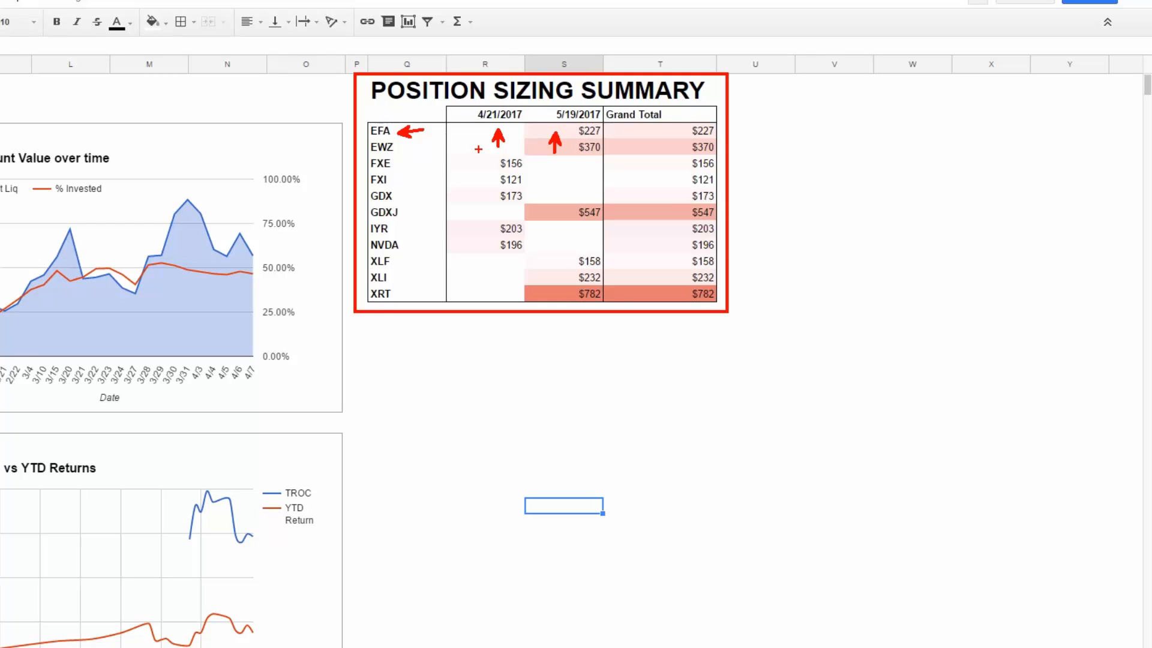
{"action": "mouse_move", "coordinate": [478, 149]}
{"action": "left_mouse_down"}
{"action": "mouse_move", "coordinate": [459, 201]}
{"action": "mouse_move", "coordinate": [501, 270]}
{"action": "mouse_move", "coordinate": [552, 217]}
{"action": "mouse_move", "coordinate": [516, 151]}
{"action": "mouse_move", "coordinate": [483, 150]}
{"action": "left_mouse_up"}
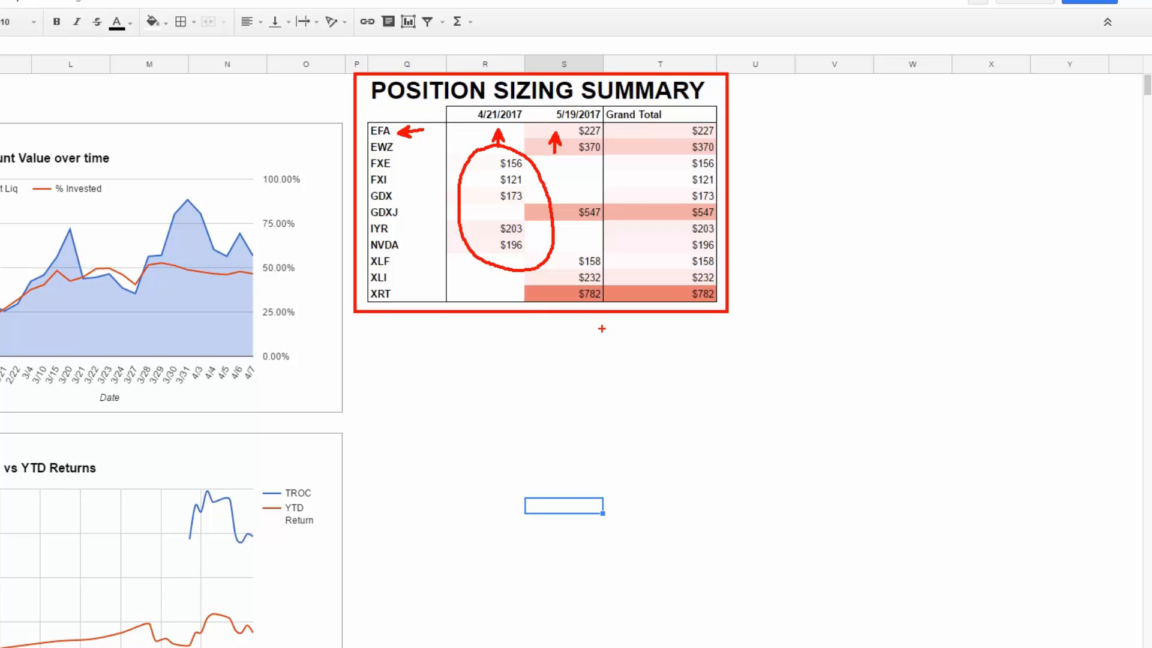
{"action": "mouse_move", "coordinate": [587, 317]}
{"action": "left_mouse_down"}
{"action": "mouse_move", "coordinate": [565, 373]}
{"action": "mouse_move", "coordinate": [585, 319]}
{"action": "mouse_move", "coordinate": [598, 329]}
{"action": "mouse_move", "coordinate": [583, 330]}
{"action": "mouse_move", "coordinate": [593, 317]}
{"action": "left_mouse_up"}
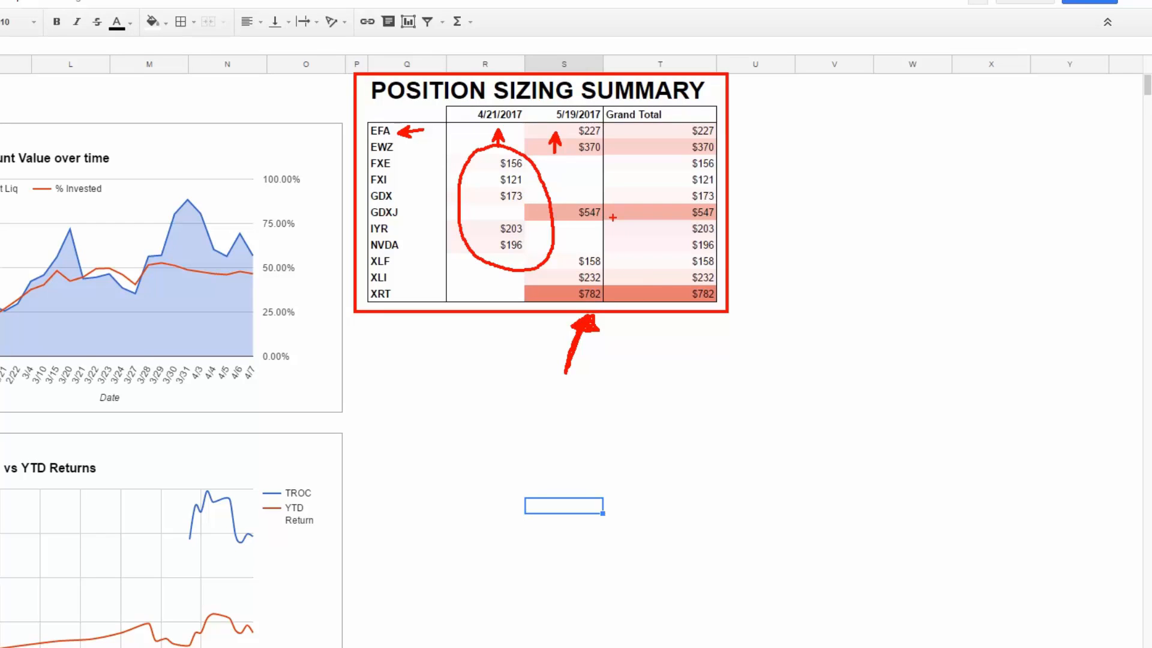
{"action": "key", "text": "Escape"}
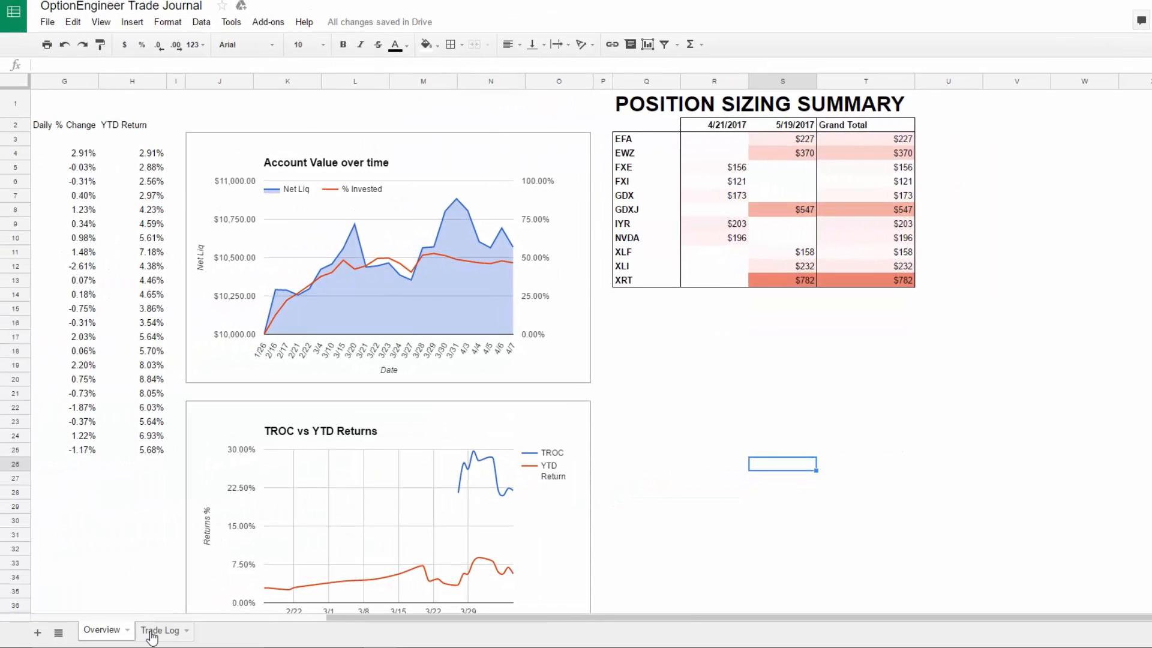
Open the Trade Log sheet and select the GDX trade in row 13
{"action": "left_click", "coordinate": [107, 641]}
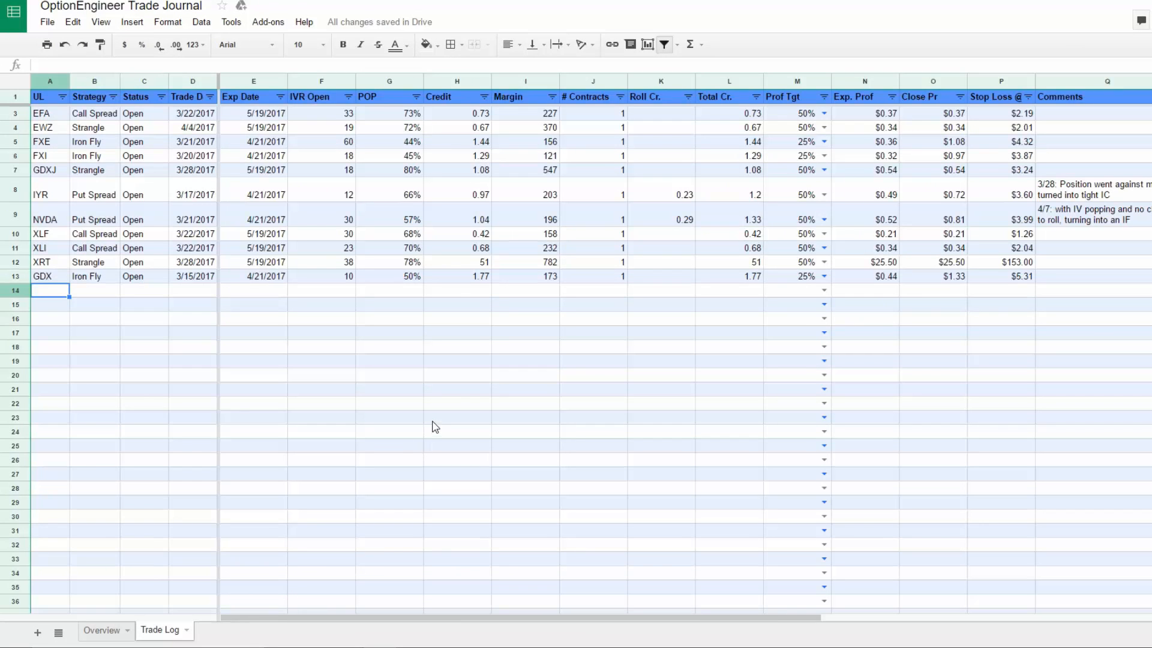
{"action": "scroll", "coordinate": [435, 426], "scroll_direction": "up", "scroll_amount": 1}
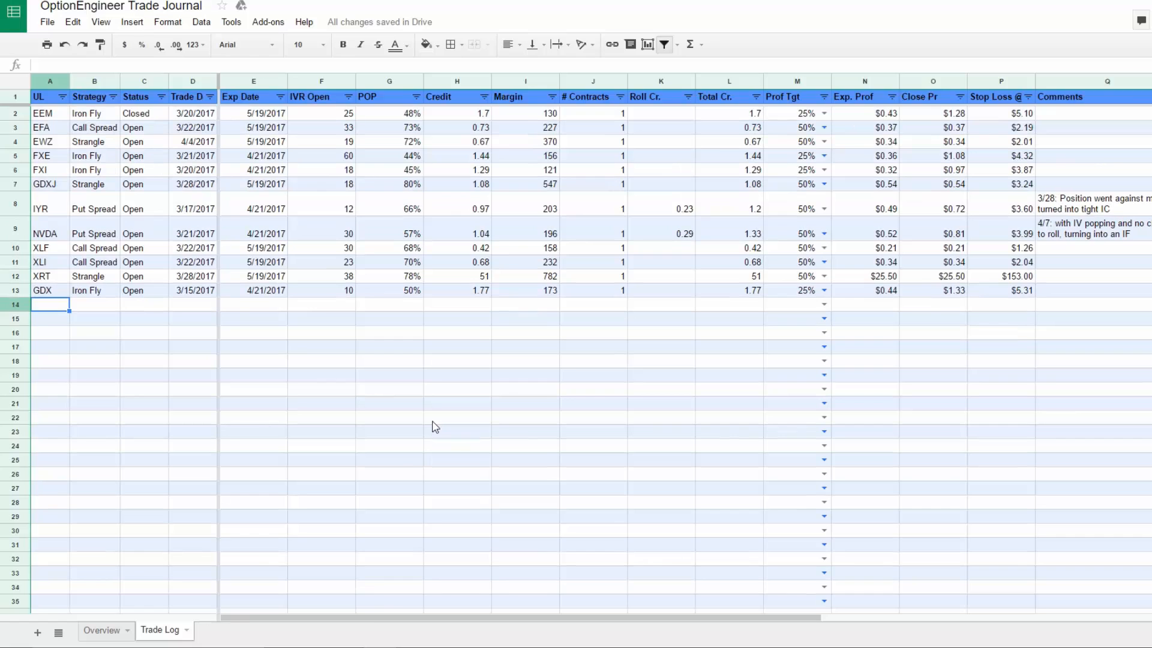
{"action": "left_click", "coordinate": [39, 293]}
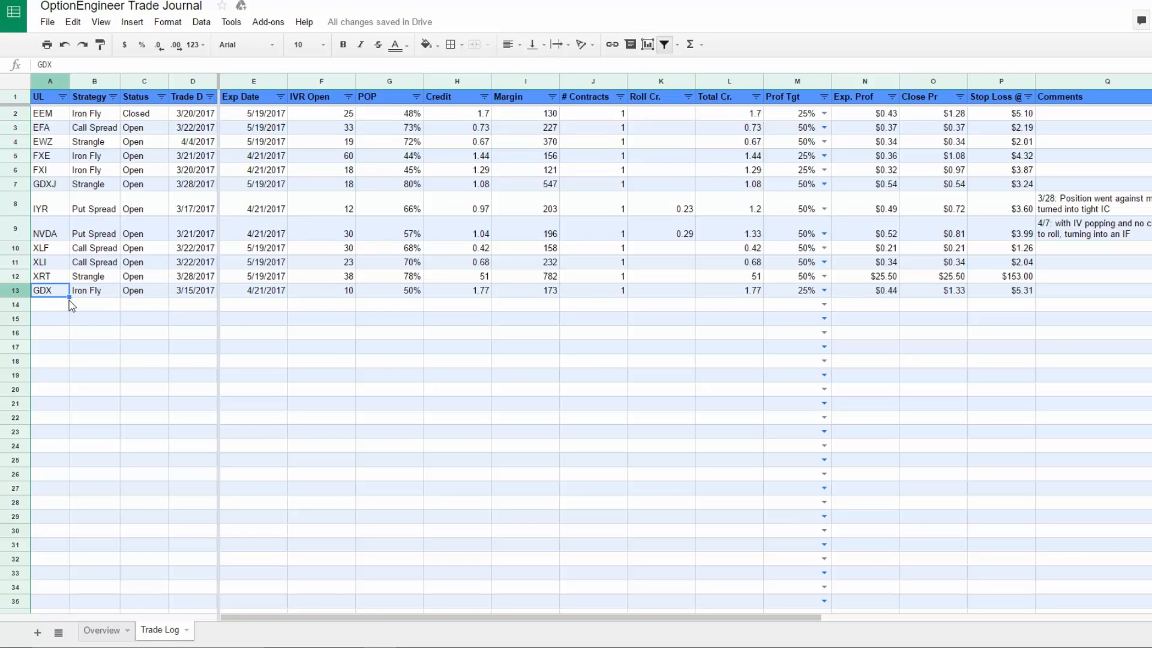
Review the GDX trade's strategy, status, trade date, expiration date and credit, then NVDA's roll credit
{"action": "key", "text": "ctrl+2"}
{"action": "left_click_drag", "start_coordinate": [92, 302], "coordinate": [85, 331]}
{"action": "left_click_drag", "start_coordinate": [140, 302], "coordinate": [140, 330]}
{"action": "left_click_drag", "start_coordinate": [195, 305], "coordinate": [195, 334]}
{"action": "left_click_drag", "start_coordinate": [275, 308], "coordinate": [274, 339]}
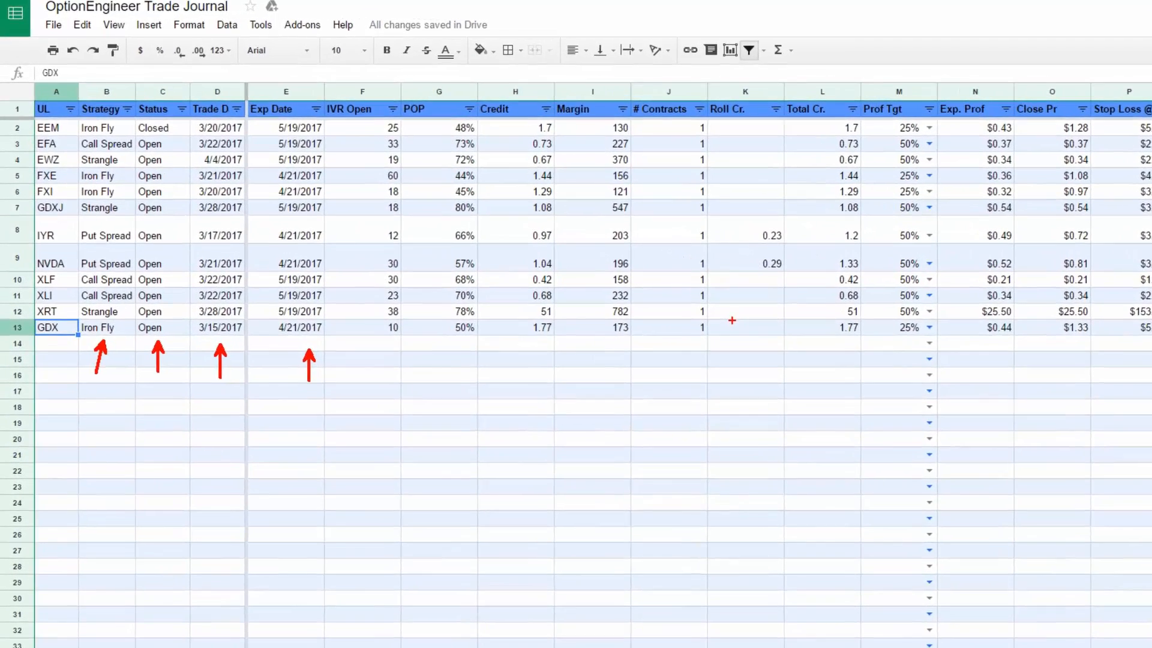
{"action": "key", "text": "Escape"}
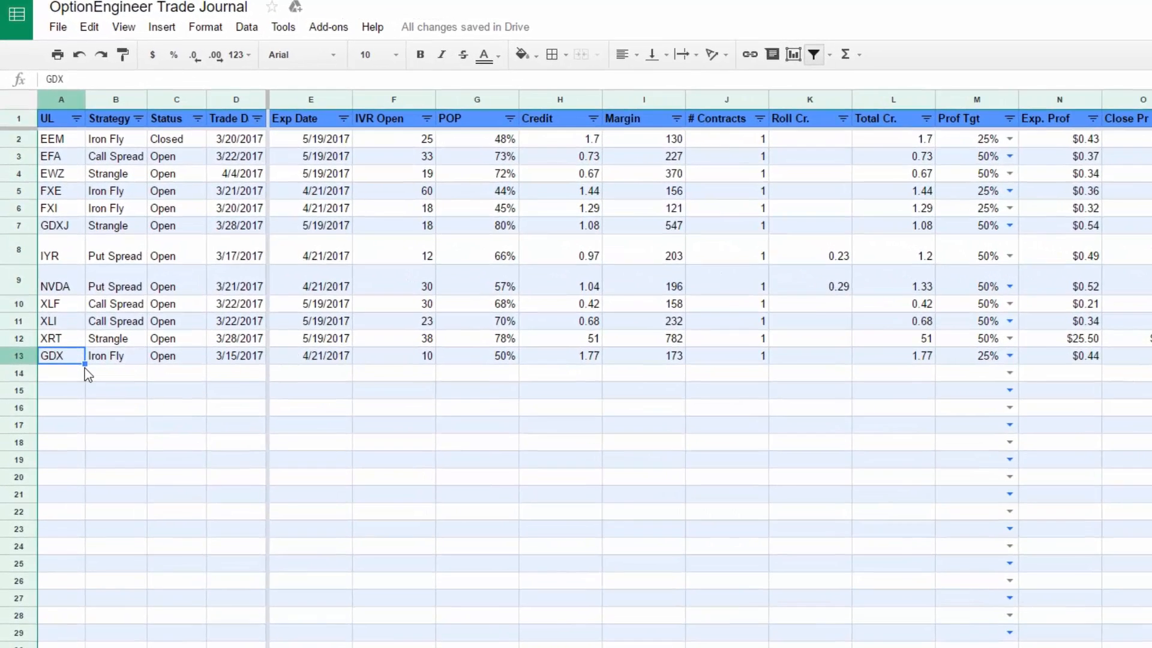
{"action": "left_click", "coordinate": [568, 360]}
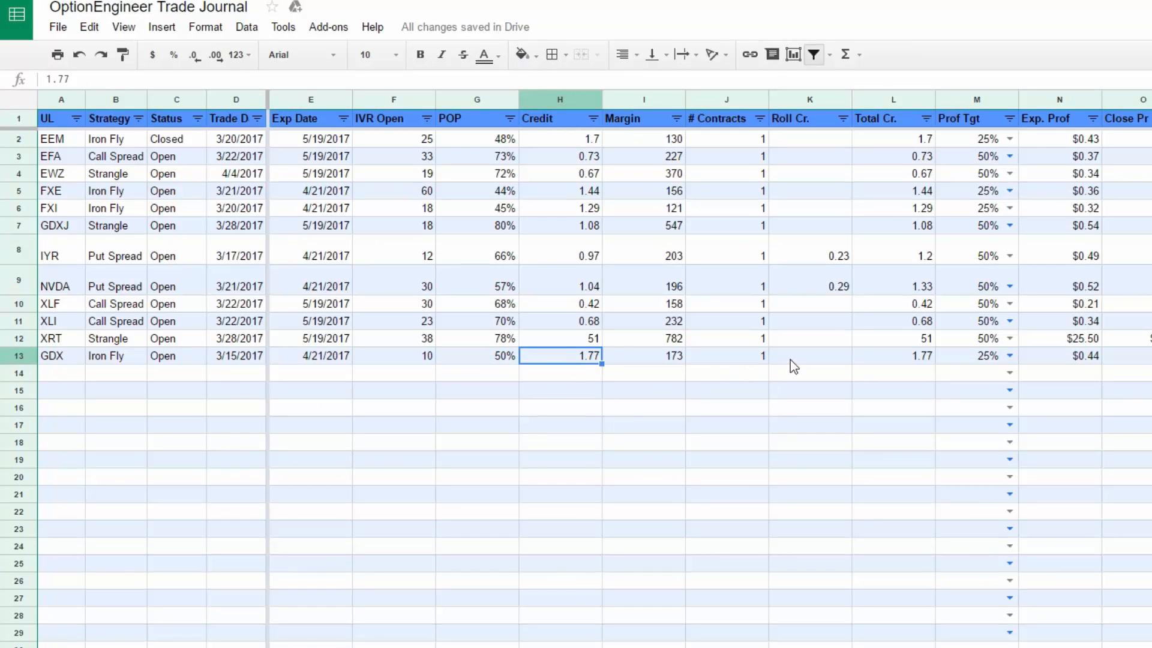
{"action": "left_click", "coordinate": [819, 283]}
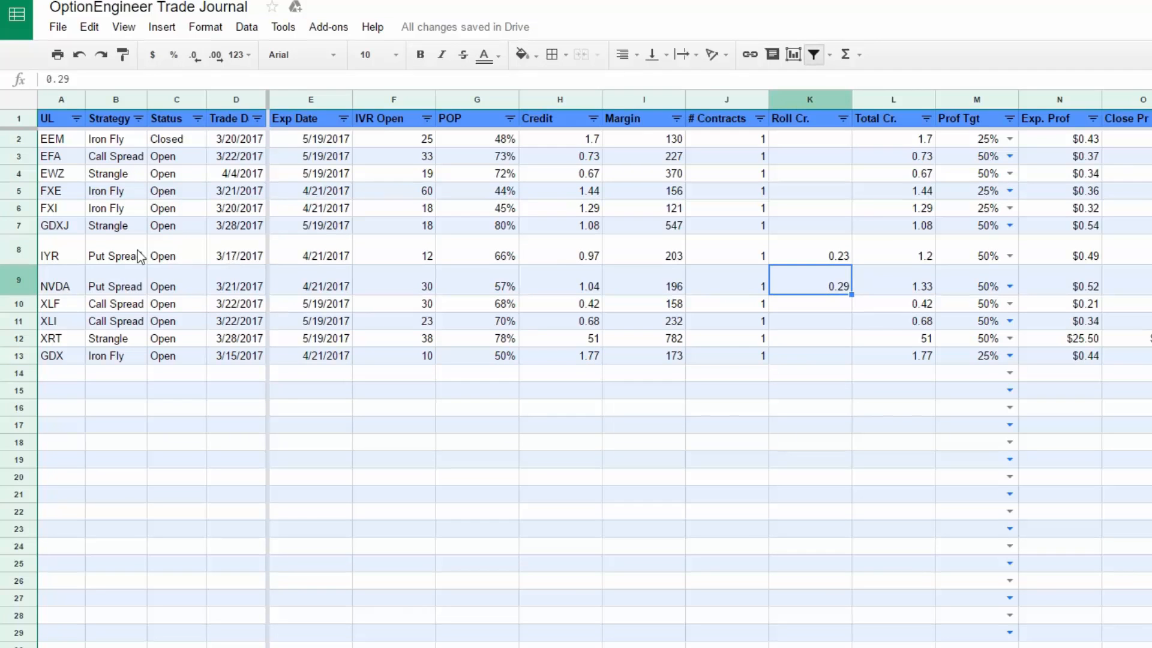
Change the IYR trade's roll credit to the formula =0.23+.5
{"action": "left_click", "coordinate": [786, 254]}
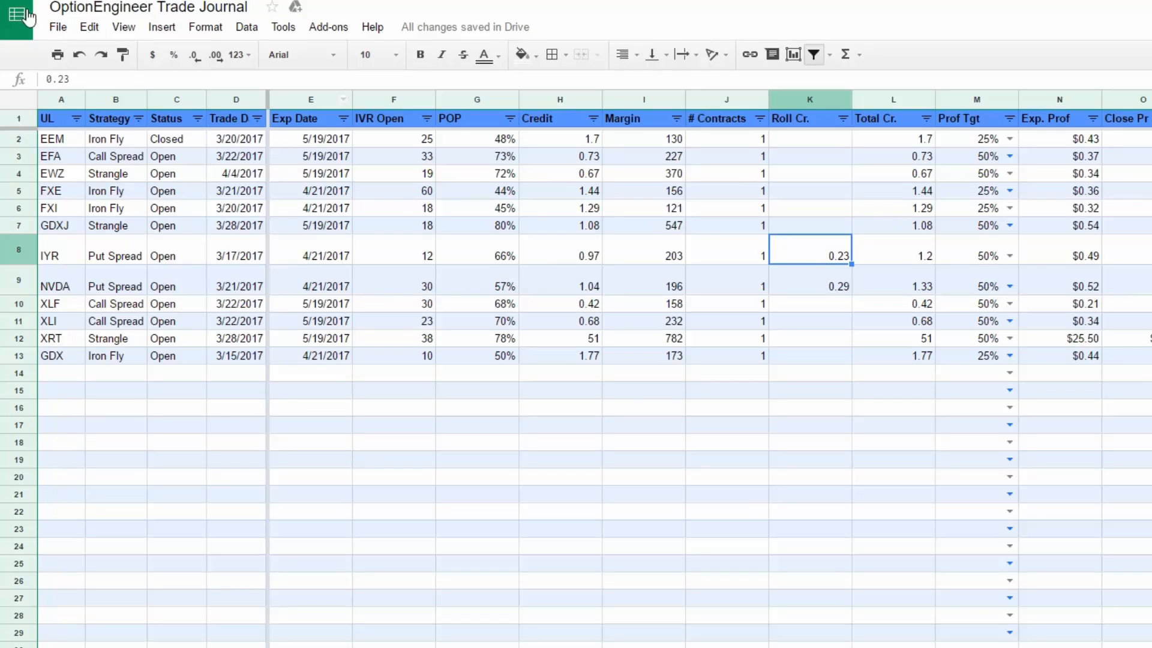
{"action": "left_click", "coordinate": [47, 80]}
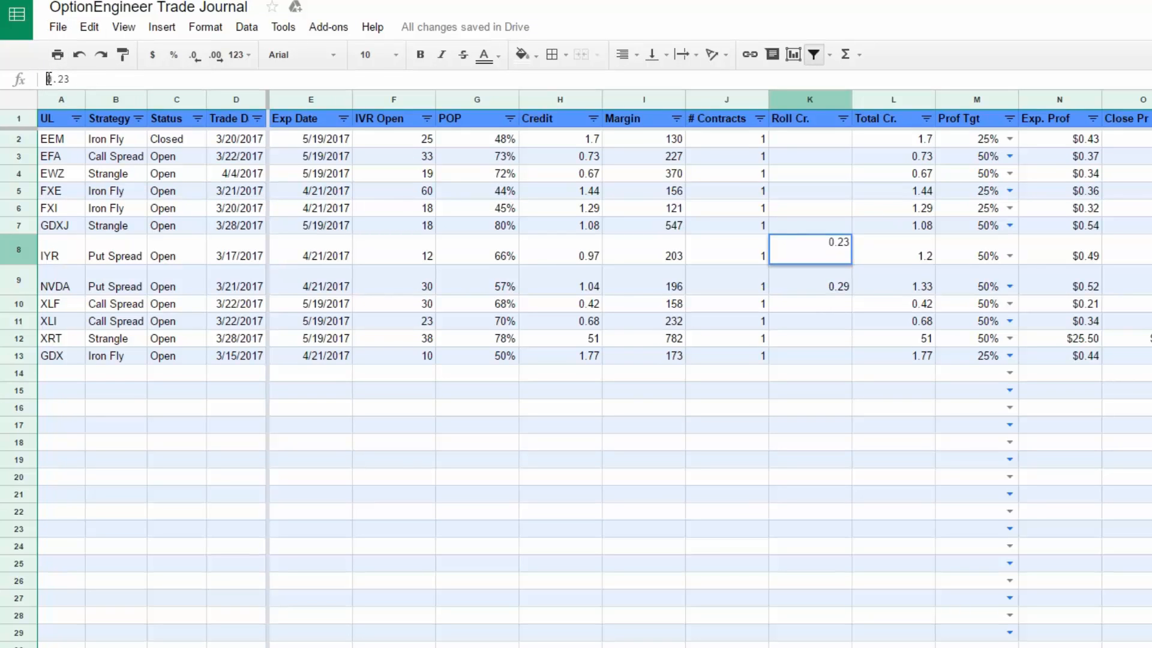
{"action": "type", "text": "+"}
{"action": "left_click", "coordinate": [91, 86]}
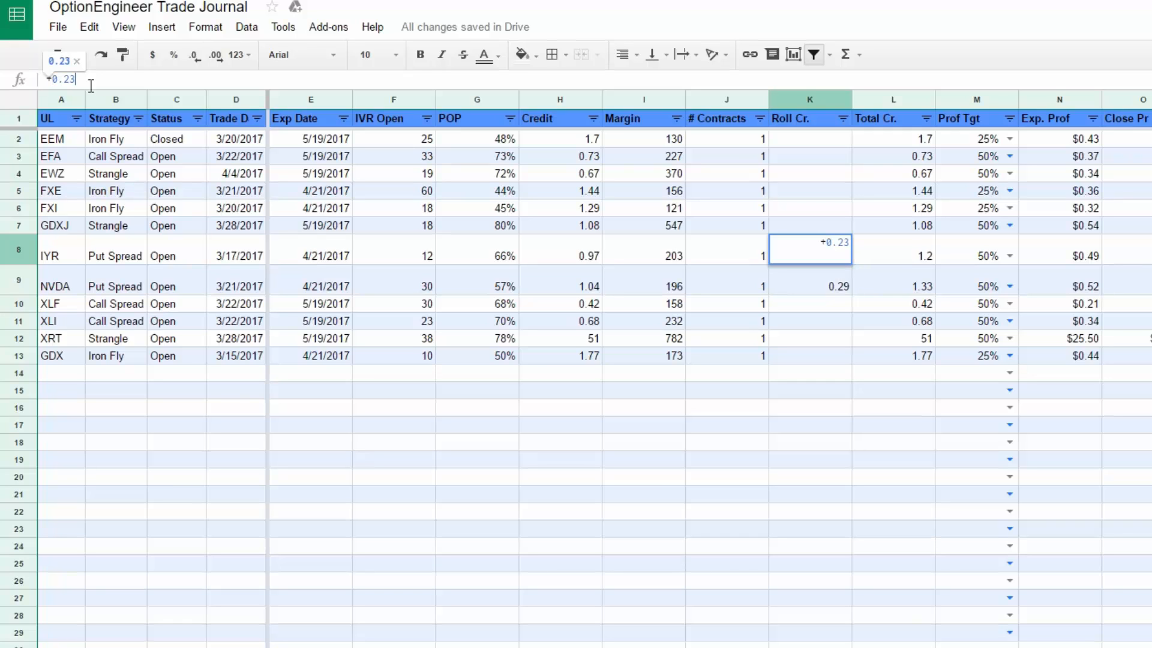
{"action": "key", "text": "Left"}
{"action": "key", "text": "Left"}
{"action": "key", "text": "Left"}
{"action": "key", "text": "Left"}
{"action": "key", "text": "BackSpace"}
{"action": "type", "text": "="}
{"action": "left_click", "coordinate": [91, 86]}
{"action": "type", "text": "+.5"}
{"action": "key", "text": "Return"}
{"action": "key", "text": "Up"}
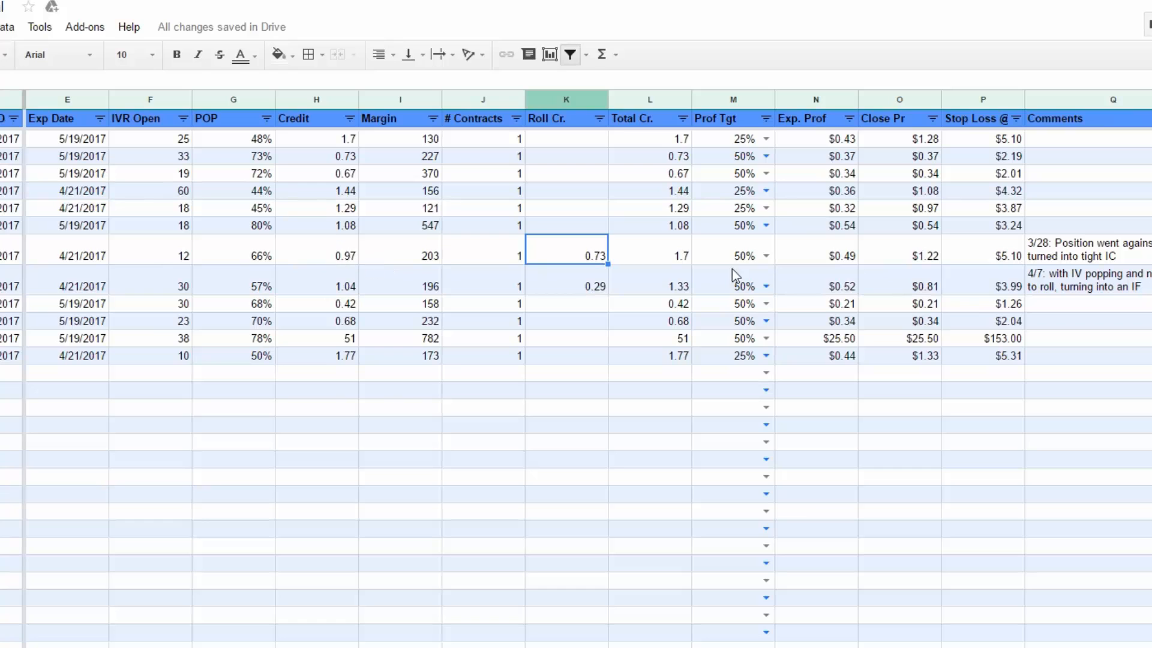
Review the profit target choices for the IYR trade, pick 50%, and inspect its Credit and Roll Cr. cells
{"action": "double_click", "coordinate": [754, 260]}
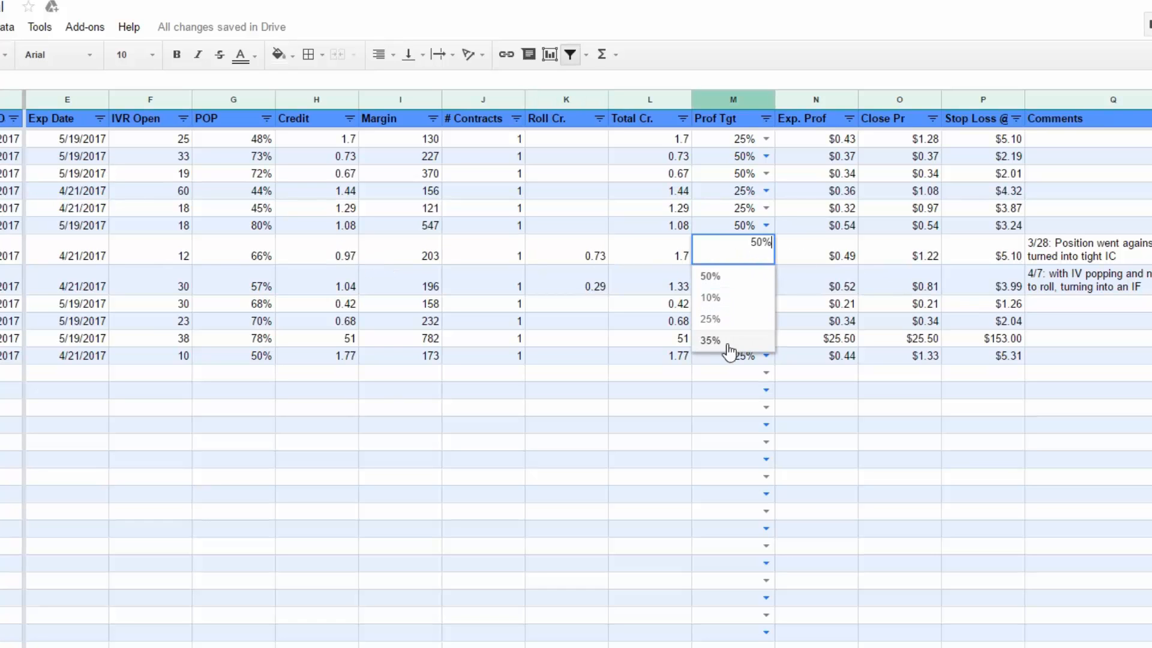
{"action": "left_click", "coordinate": [710, 277]}
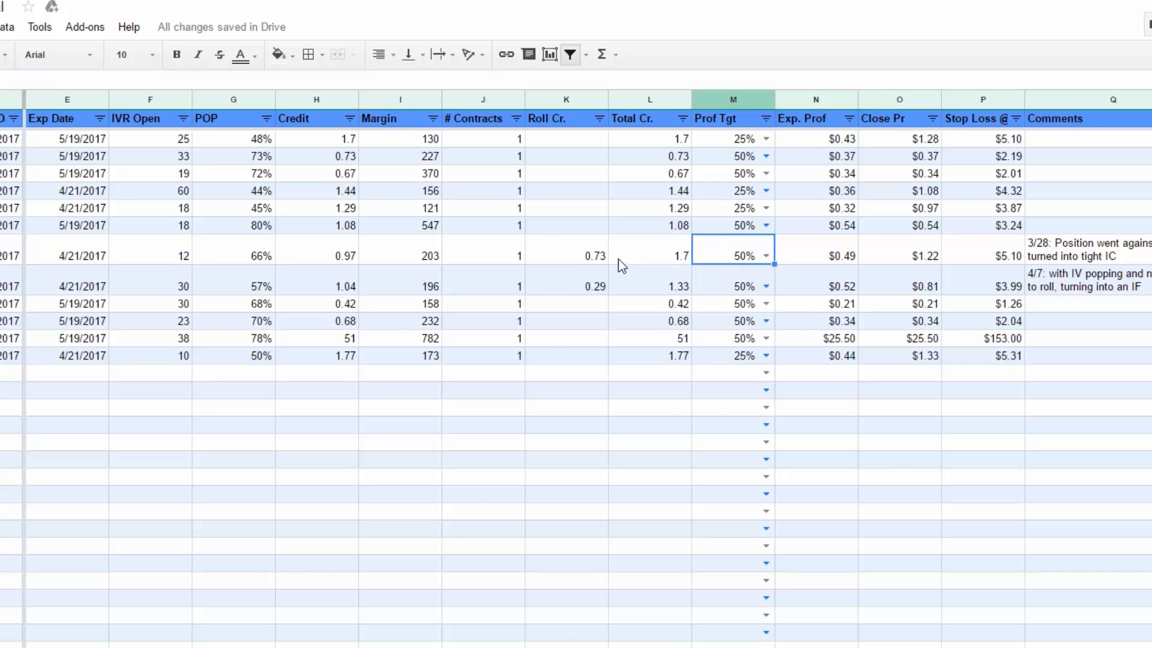
{"action": "left_click", "coordinate": [318, 258]}
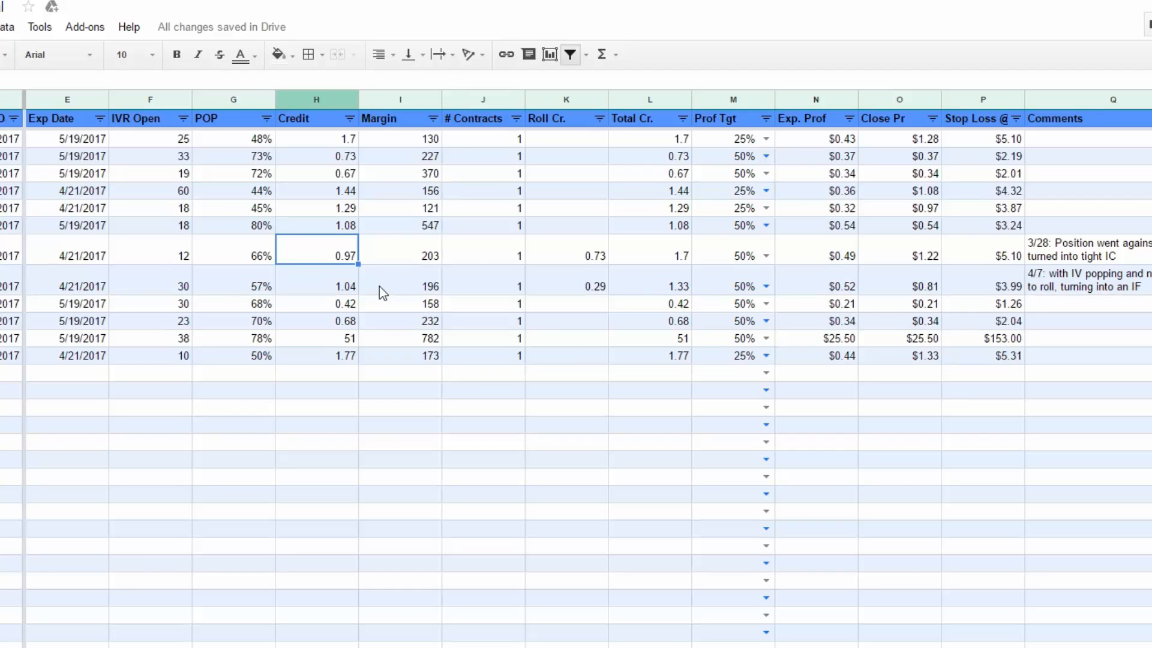
{"action": "left_click", "coordinate": [564, 258]}
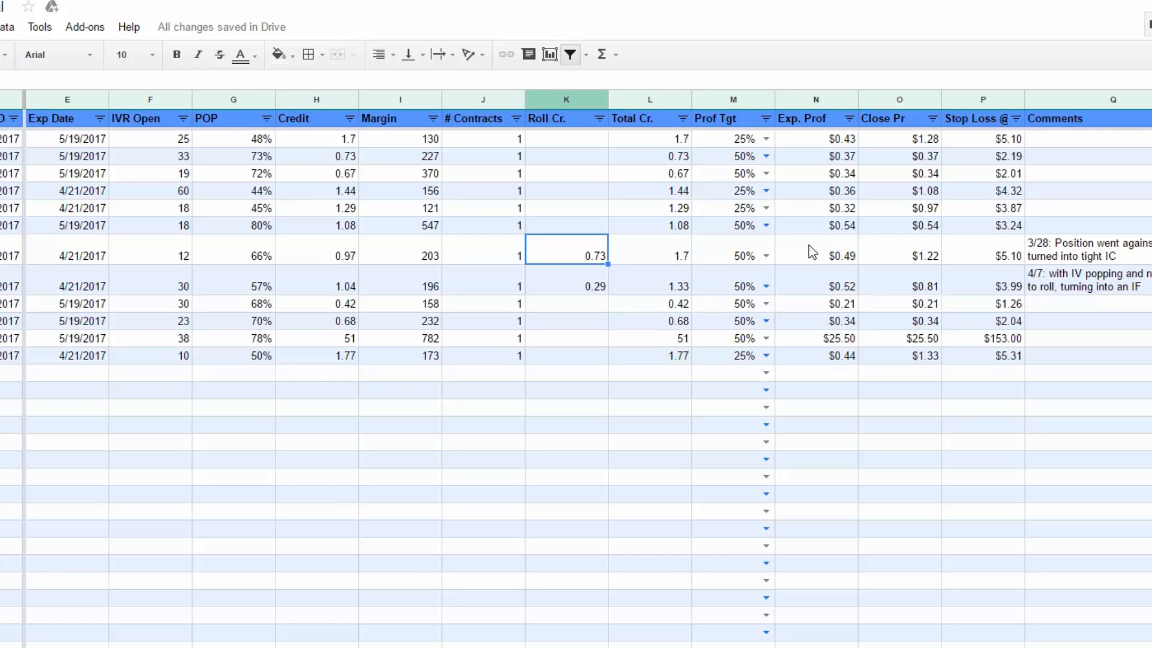
Inspect the expected profit and close price cells of the IYR trade
{"action": "left_click", "coordinate": [822, 260]}
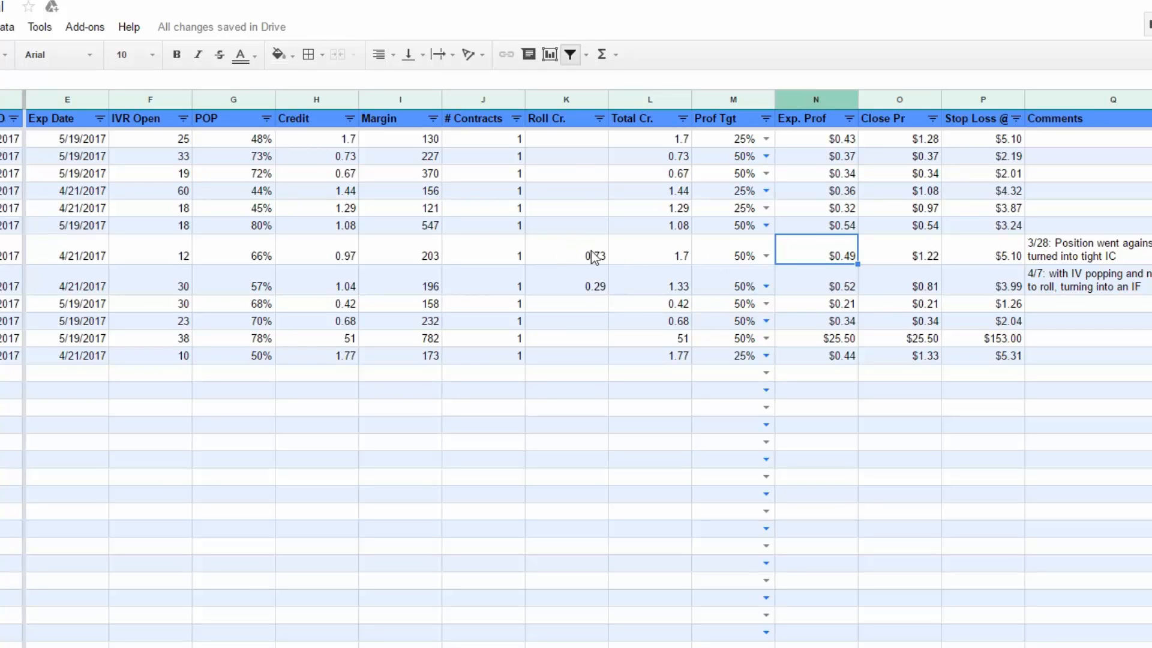
{"action": "left_click", "coordinate": [905, 264]}
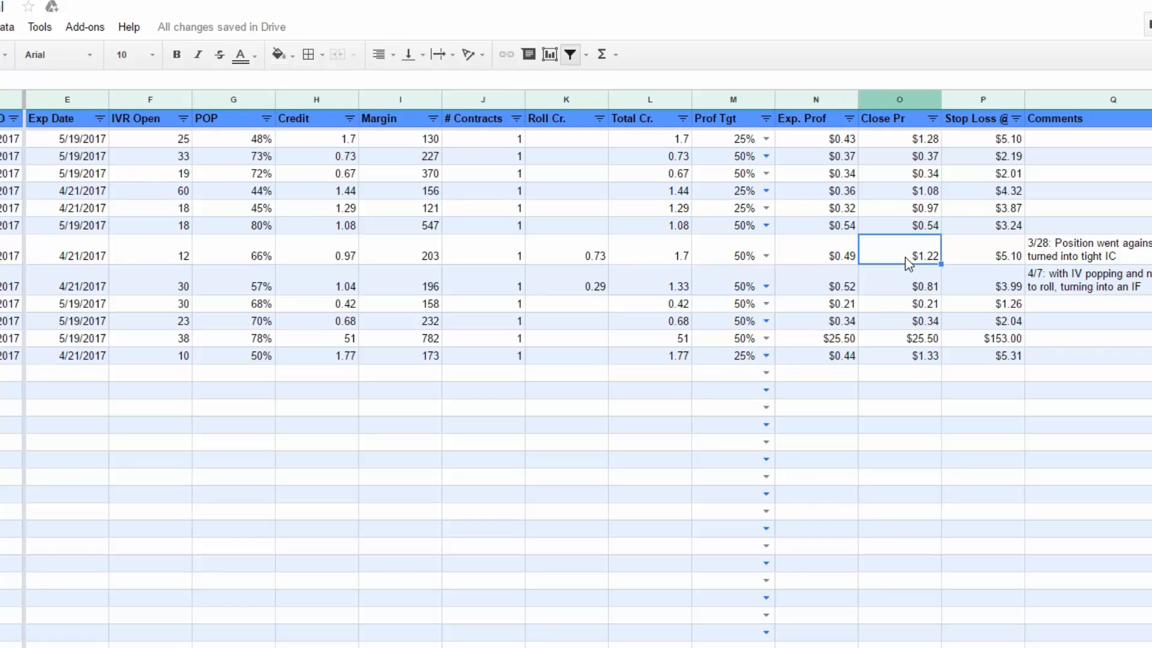
{"action": "key", "text": "ctrl+2"}
{"action": "left_click_drag", "start_coordinate": [888, 239], "coordinate": [947, 268]}
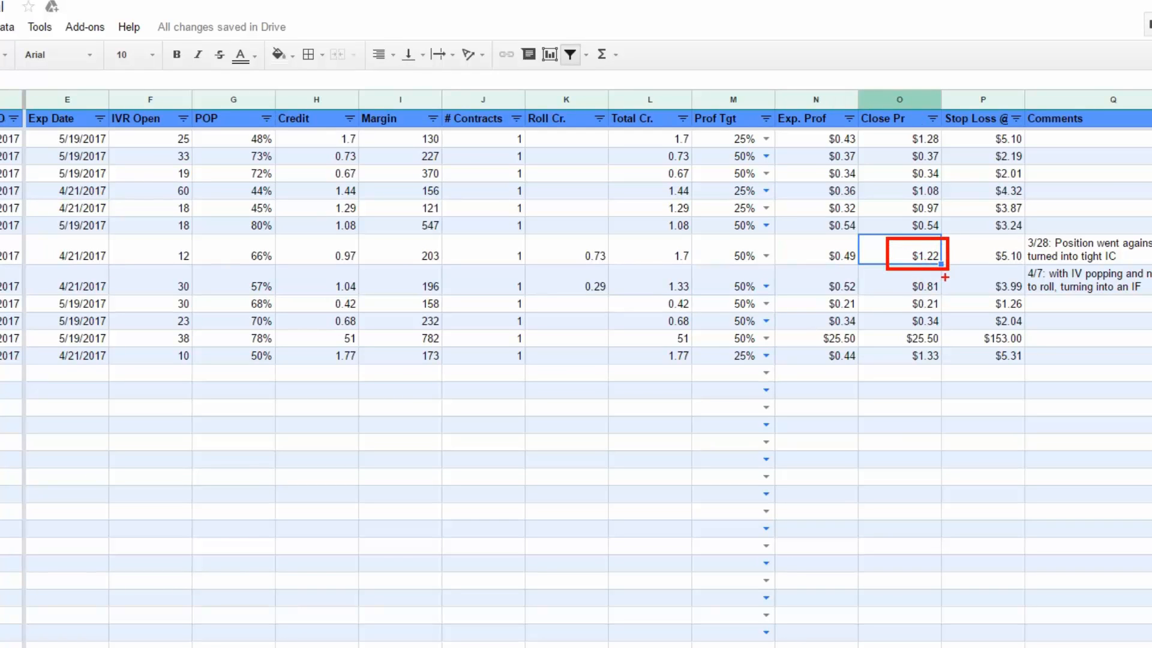
{"action": "key", "text": "Escape"}
Extend the IYR trade's roll credit formula to =0.23+0.5+1
{"action": "left_click", "coordinate": [594, 251]}
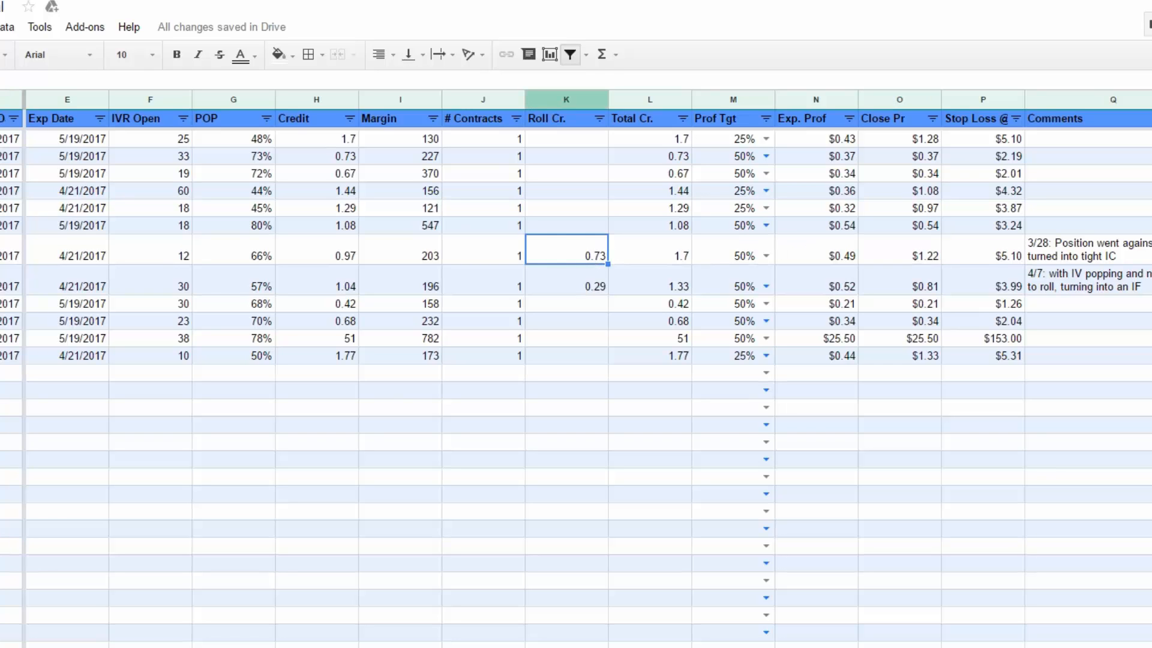
{"action": "key", "text": "Return"}
{"action": "type", "text": "+1"}
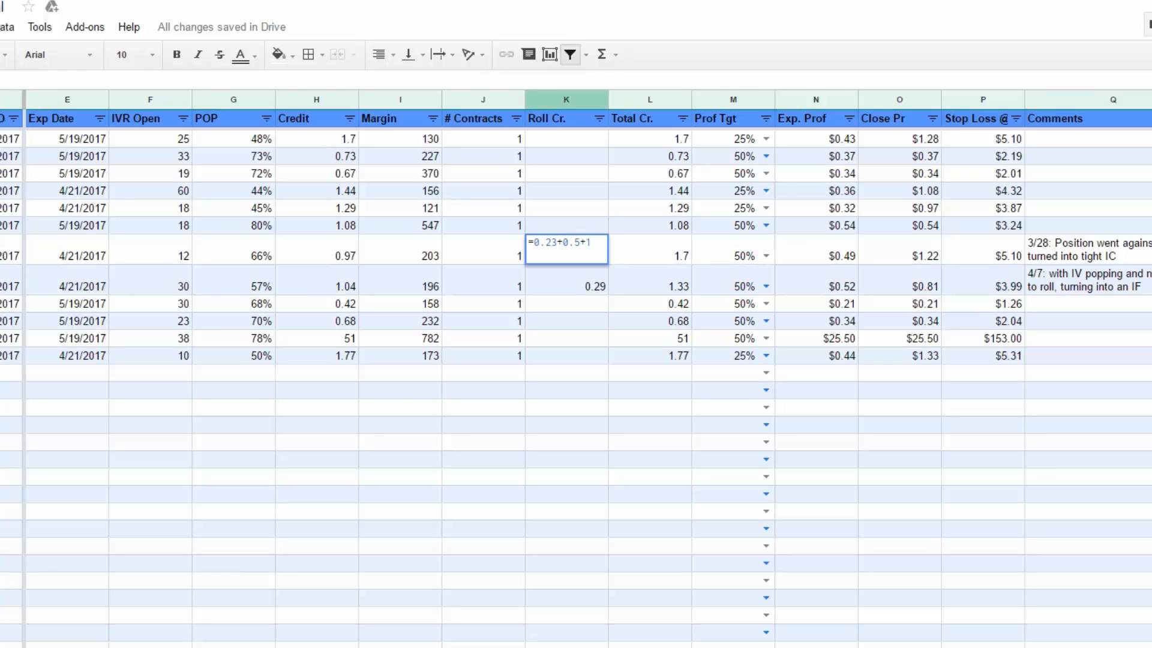
{"action": "key", "text": "Return"}
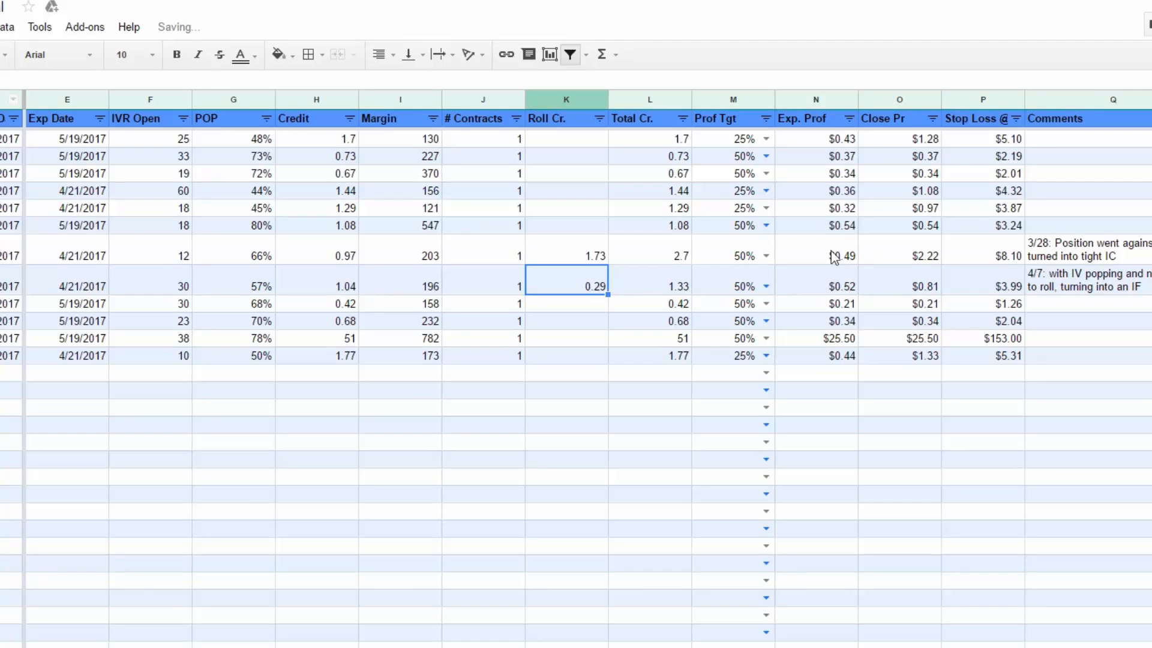
Compare the IYR trade's expected profit with its close price after the roll credit change
{"action": "left_click", "coordinate": [804, 260]}
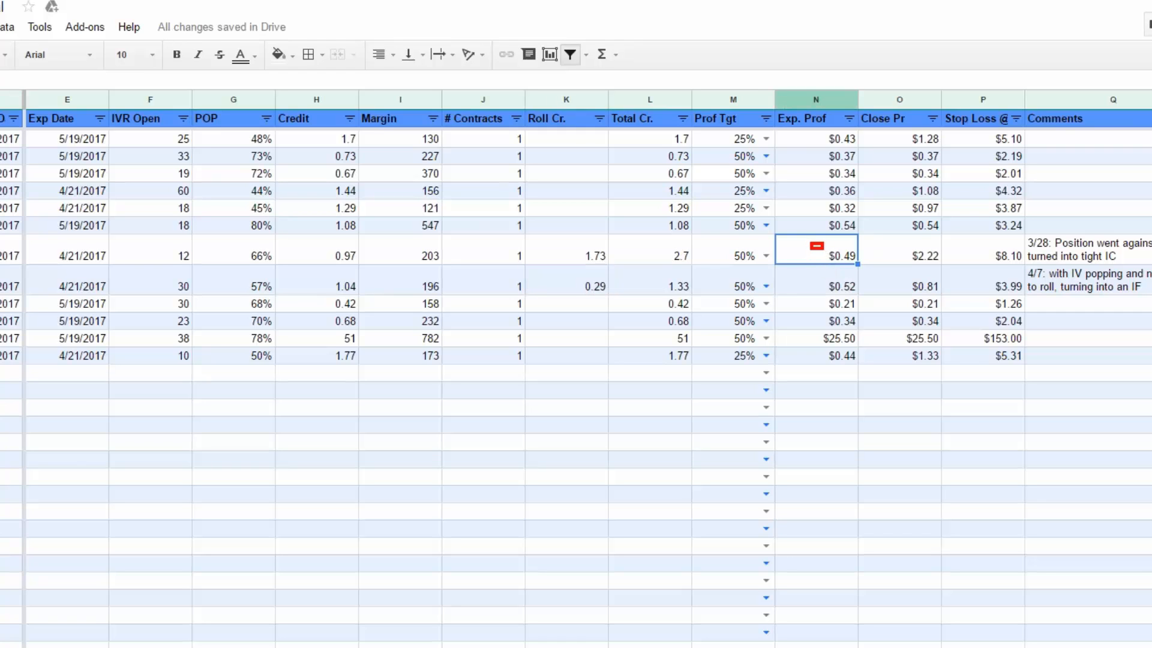
{"action": "mouse_move", "coordinate": [810, 241]}
{"action": "left_mouse_down"}
{"action": "mouse_move", "coordinate": [861, 266]}
{"action": "mouse_move", "coordinate": [912, 255]}
{"action": "mouse_move", "coordinate": [946, 267]}
{"action": "left_mouse_up"}
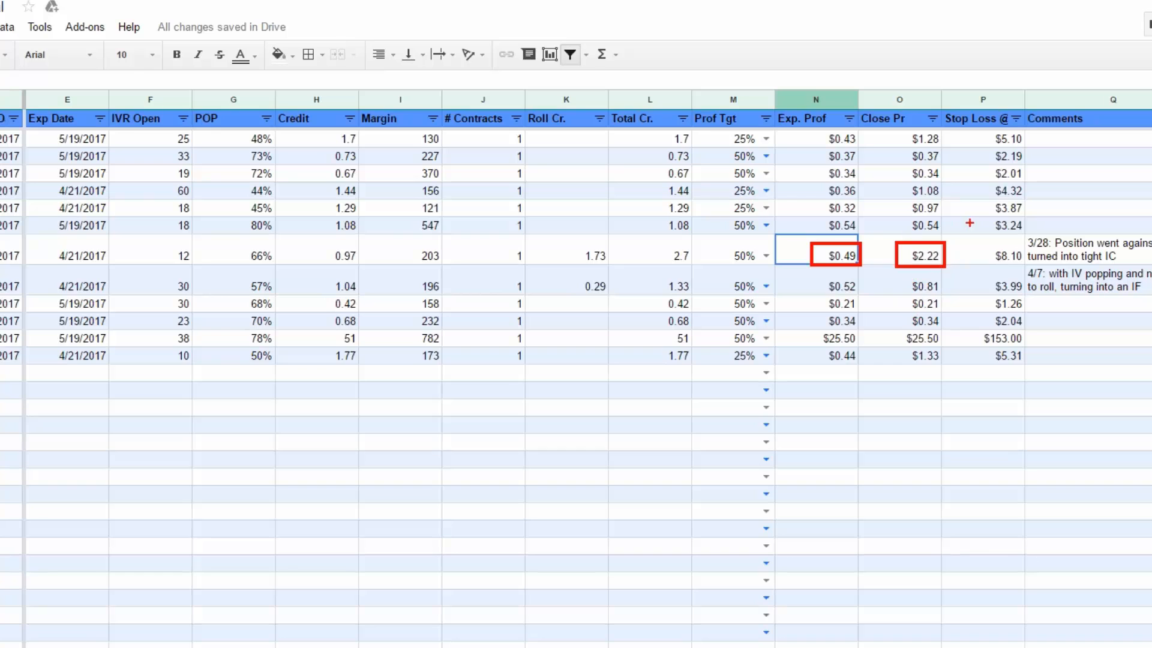
{"action": "left_click_drag", "start_coordinate": [954, 240], "coordinate": [984, 222]}
{"action": "key", "text": "Escape"}
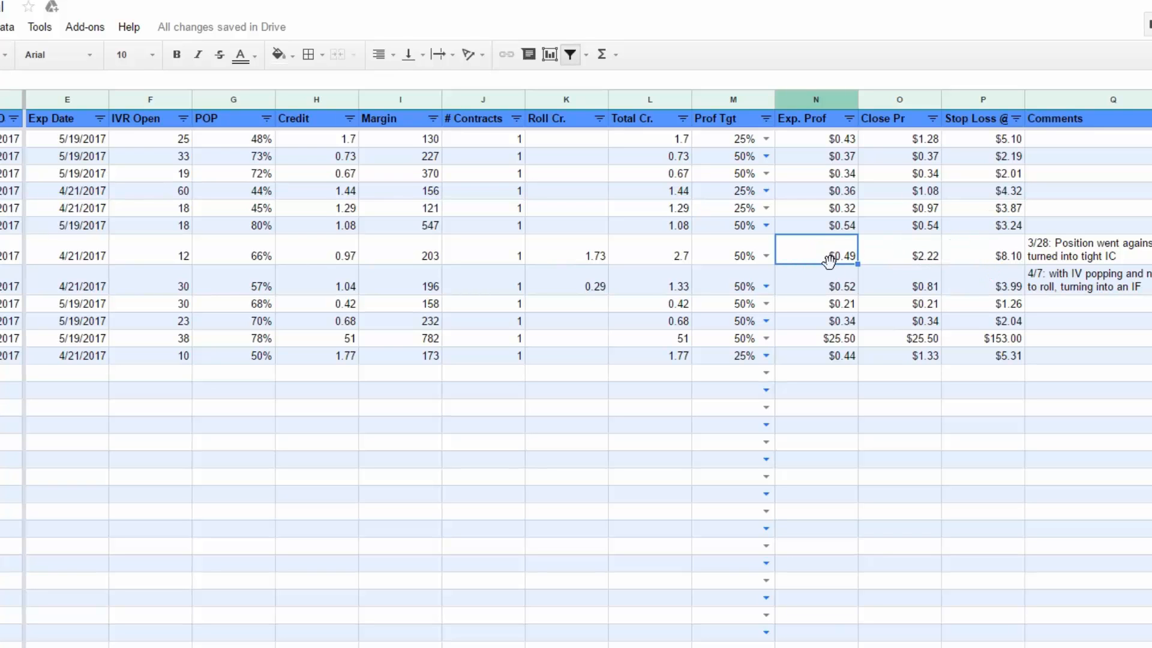
Examine the IYR trade's stop loss formula alongside its roll credit, expected profit and close price
{"action": "left_click", "coordinate": [1007, 257]}
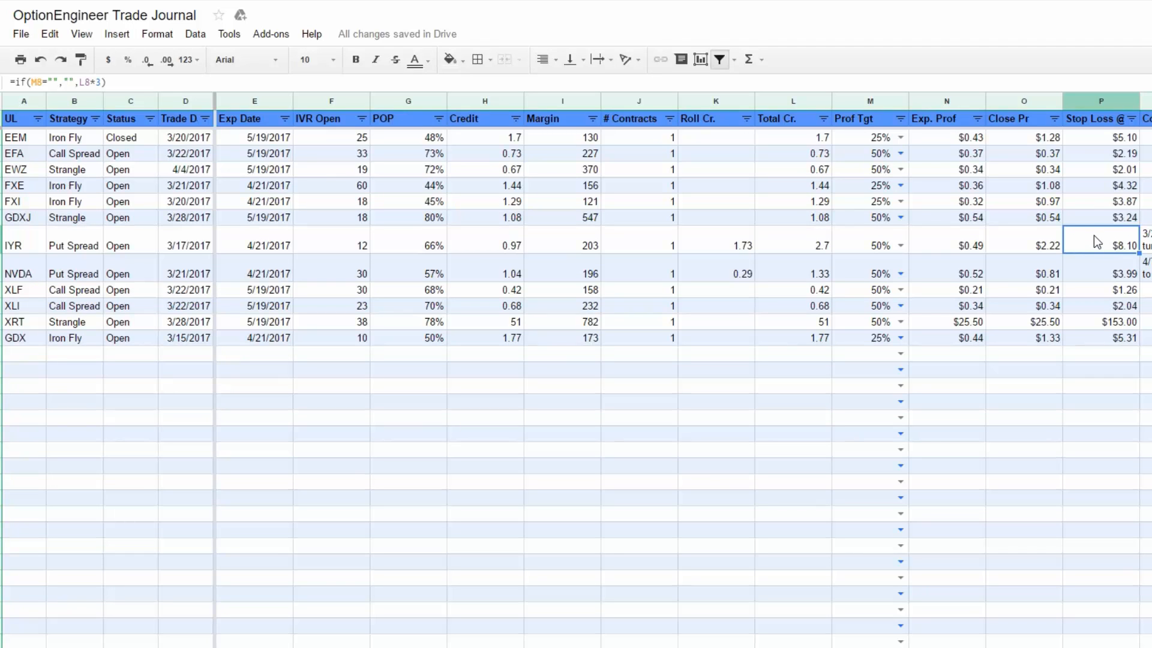
{"action": "left_click", "coordinate": [720, 246]}
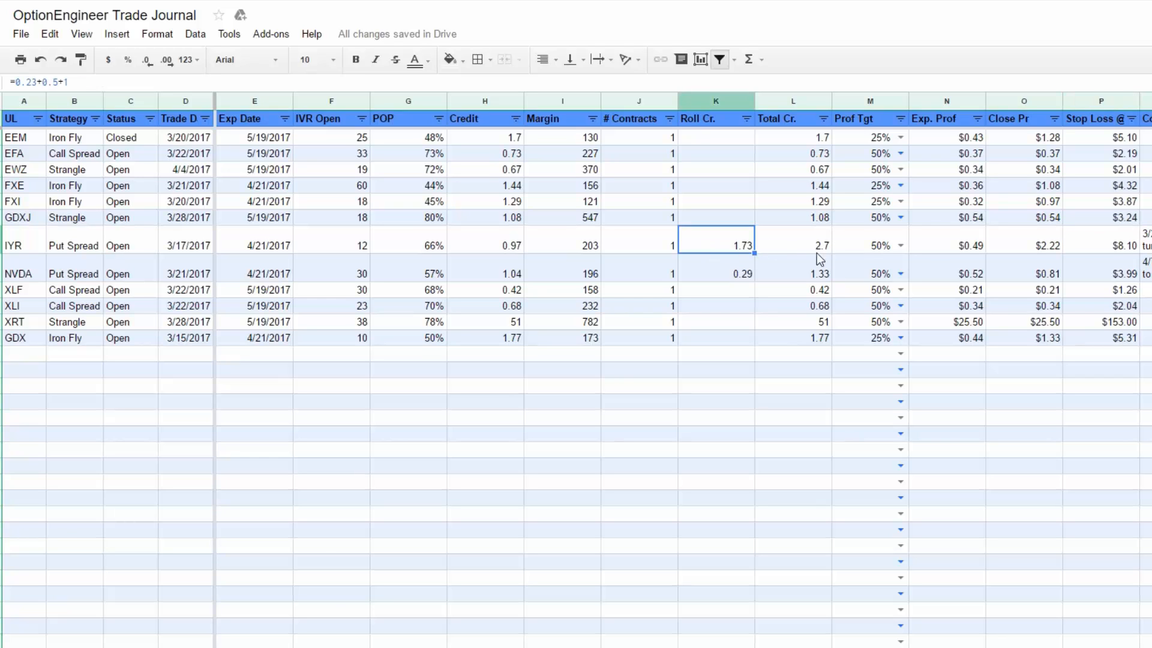
{"action": "left_click", "coordinate": [1099, 246]}
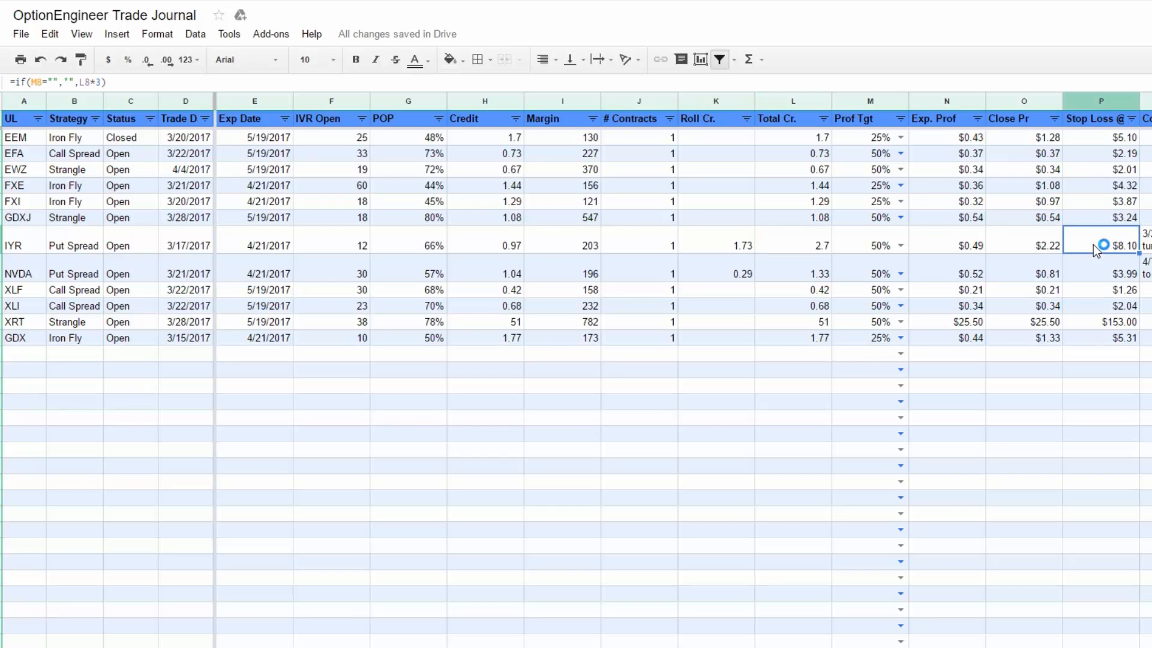
{"action": "left_click", "coordinate": [99, 81]}
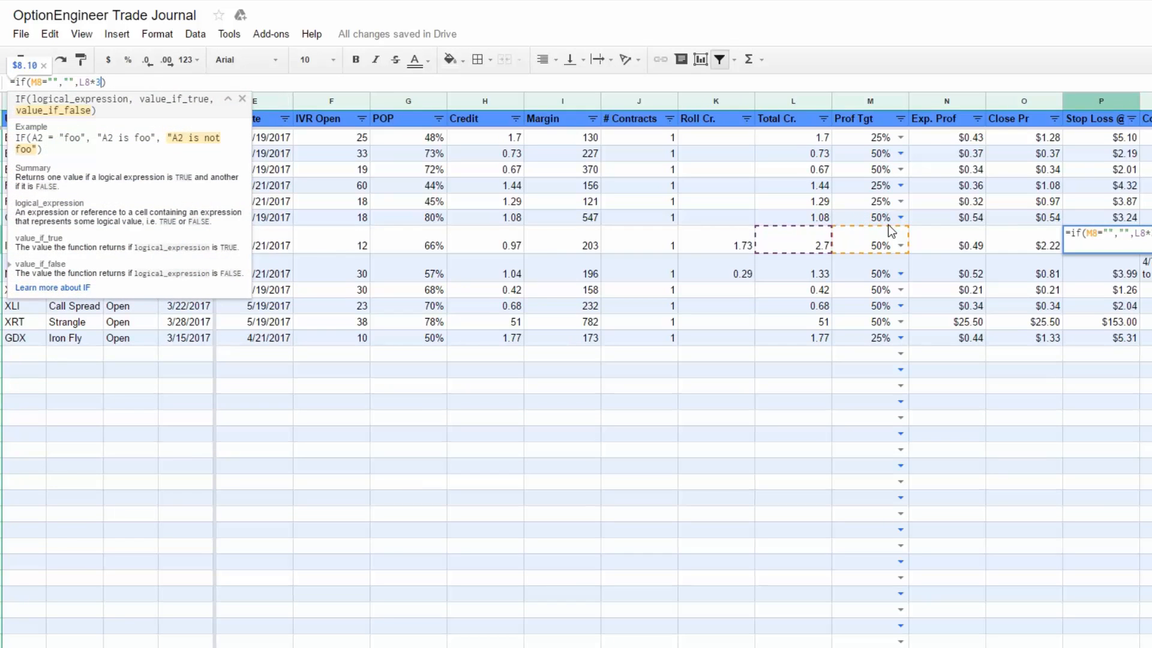
{"action": "key", "text": "Escape"}
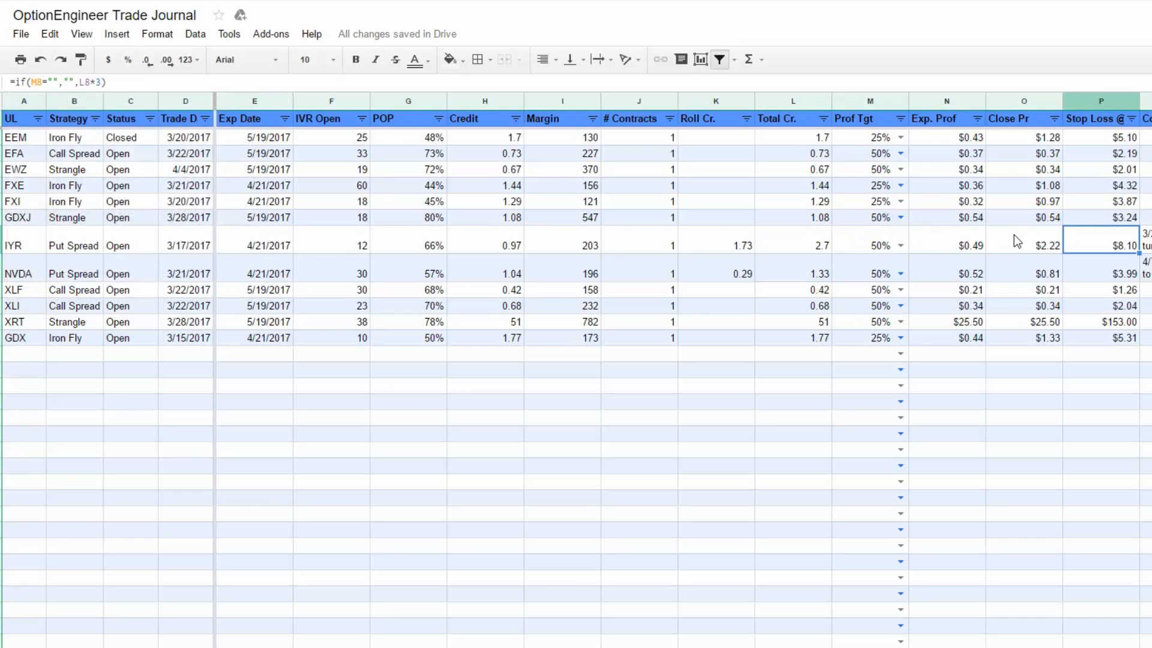
{"action": "left_click_drag", "start_coordinate": [964, 251], "coordinate": [1096, 247]}
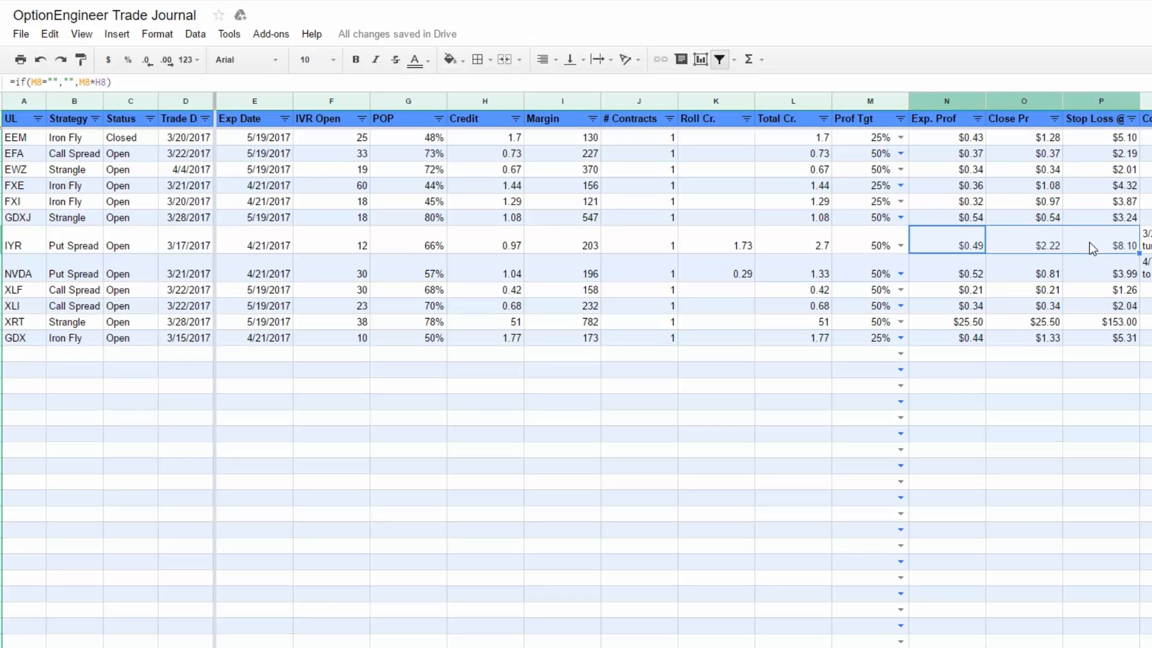
{"action": "left_click", "coordinate": [1089, 242]}
Clear the close date and close debit of the EEM trade
{"action": "scroll", "coordinate": [1089, 242], "scroll_direction": "right", "scroll_amount": 2}
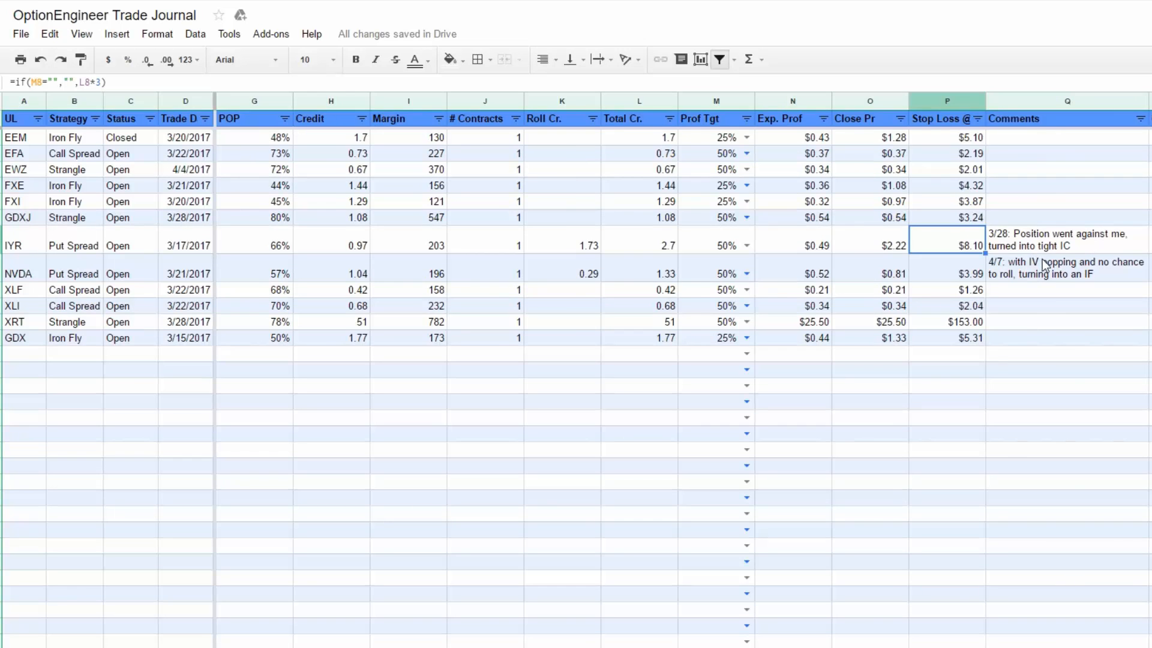
{"action": "scroll", "coordinate": [1045, 267], "scroll_direction": "right", "scroll_amount": 2}
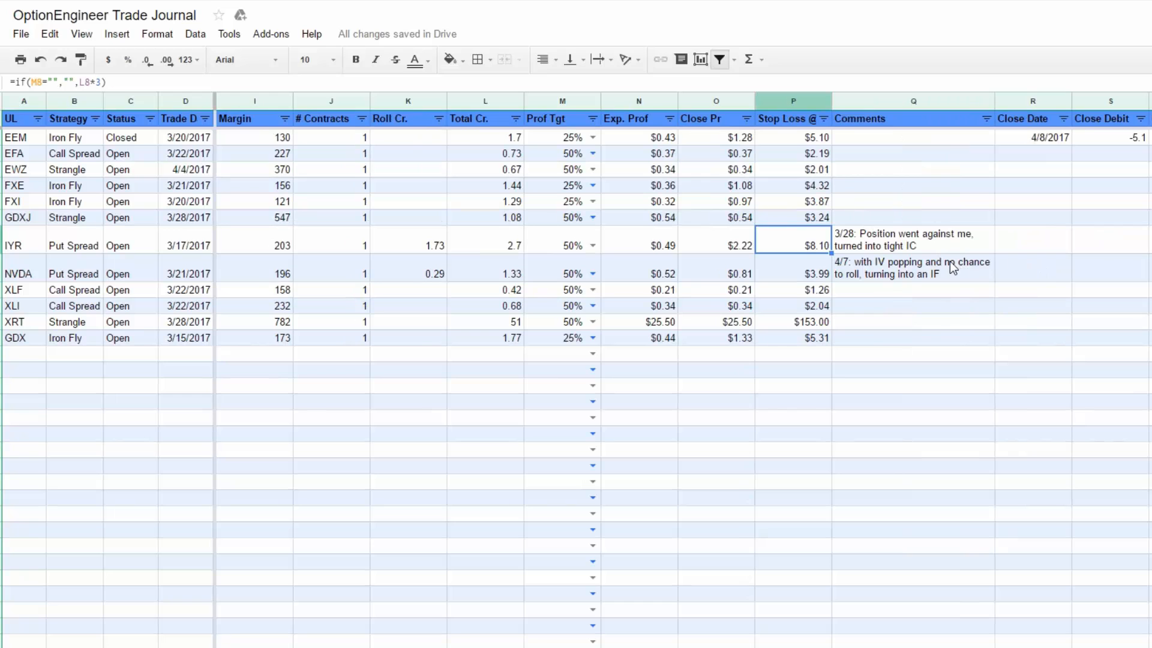
{"action": "scroll", "coordinate": [949, 261], "scroll_direction": "right", "scroll_amount": 2}
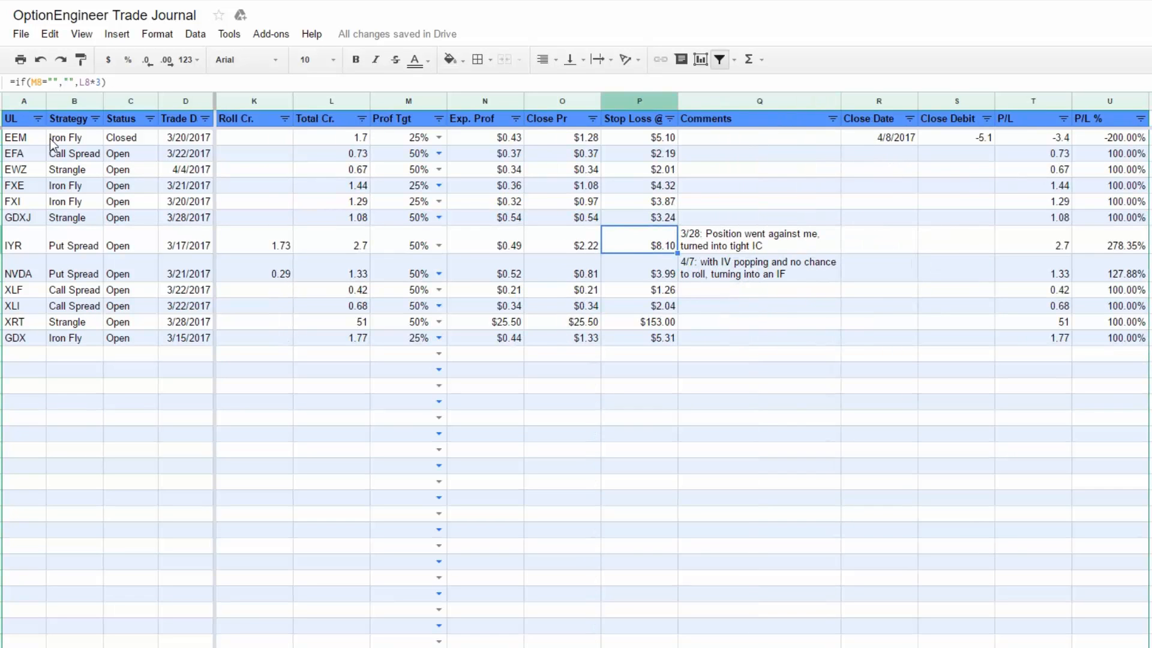
{"action": "left_click_drag", "start_coordinate": [892, 138], "coordinate": [954, 144]}
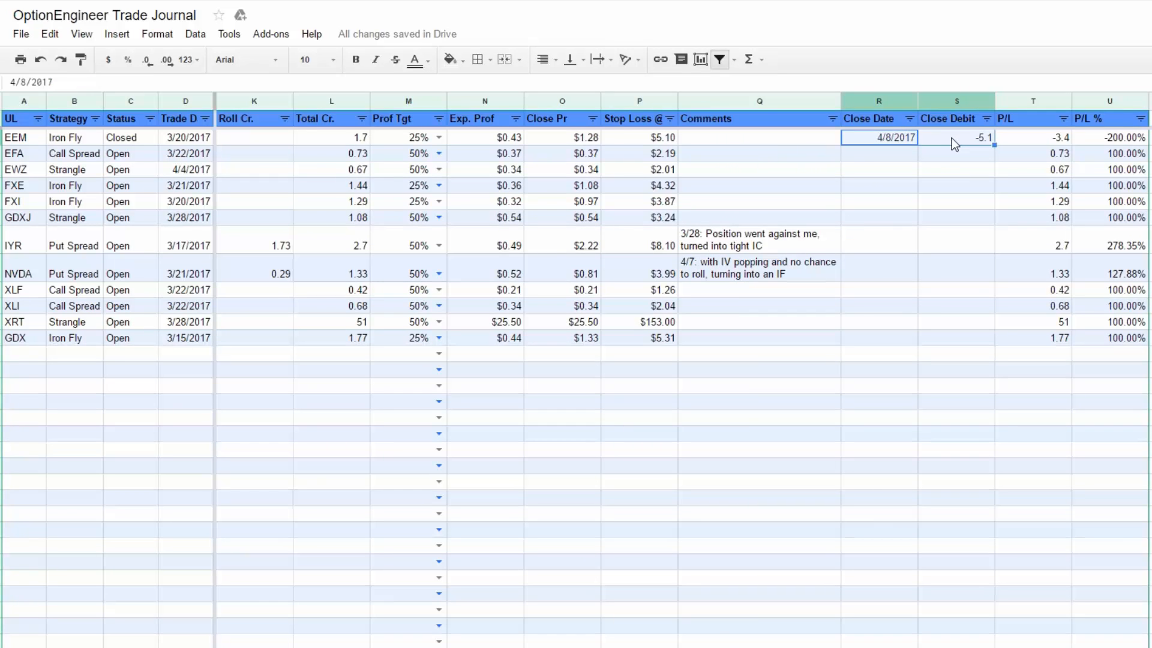
{"action": "key", "text": "Delete"}
{"action": "key", "text": "Down"}
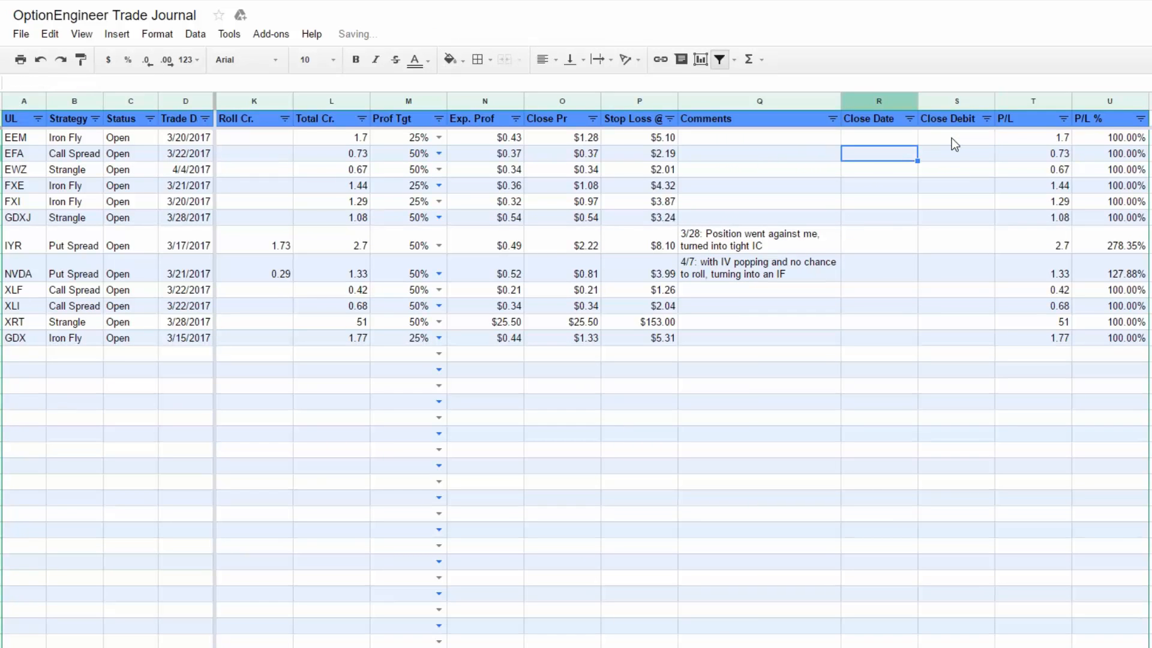
{"action": "key", "text": "Up"}
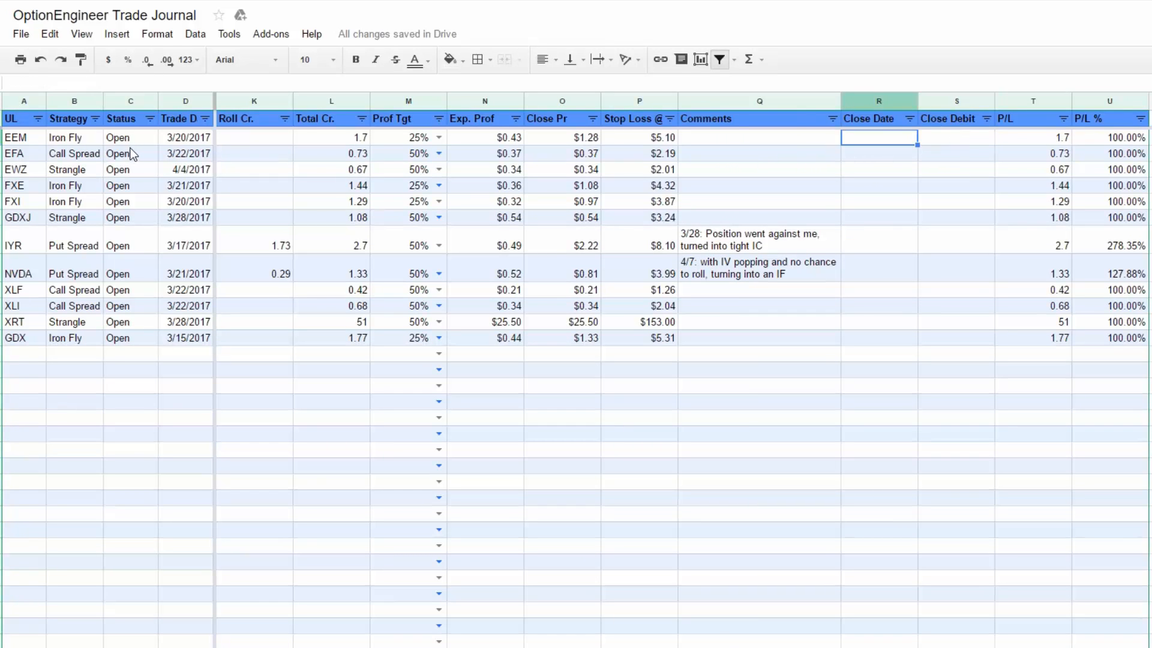
Record the EEM trade as closed with a close date of 4/8 and a close debit of -0.5
{"action": "left_click", "coordinate": [131, 149]}
{"action": "left_click", "coordinate": [25, 141]}
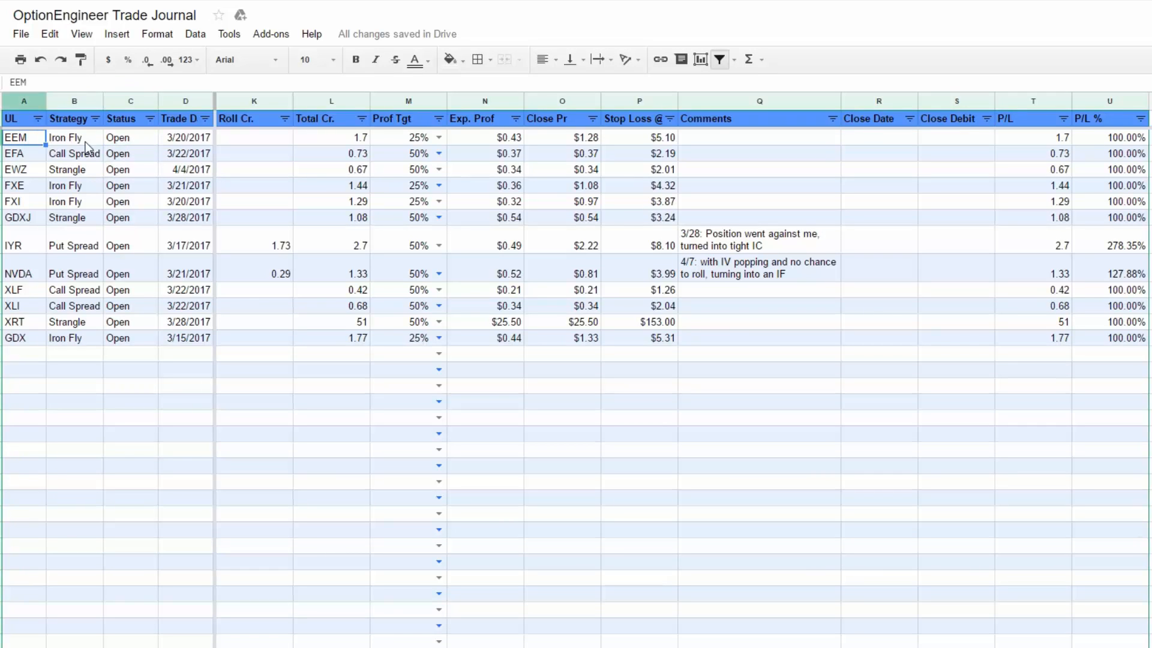
{"action": "left_click", "coordinate": [879, 140]}
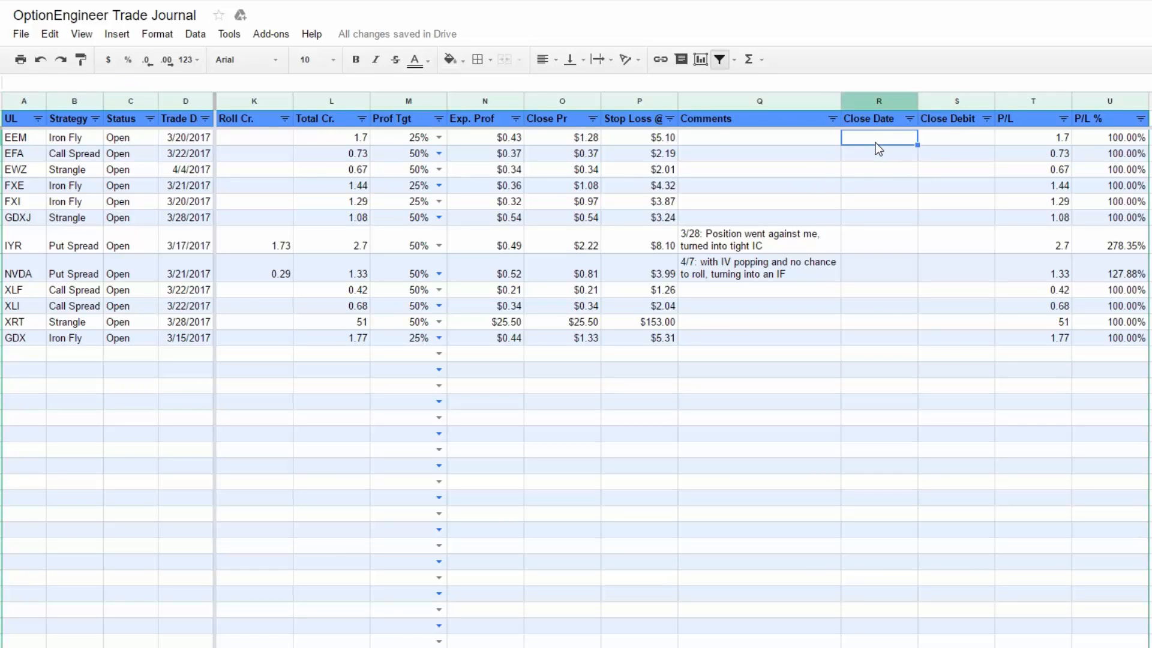
{"action": "type", "text": "4/8"}
{"action": "key", "text": "Tab"}
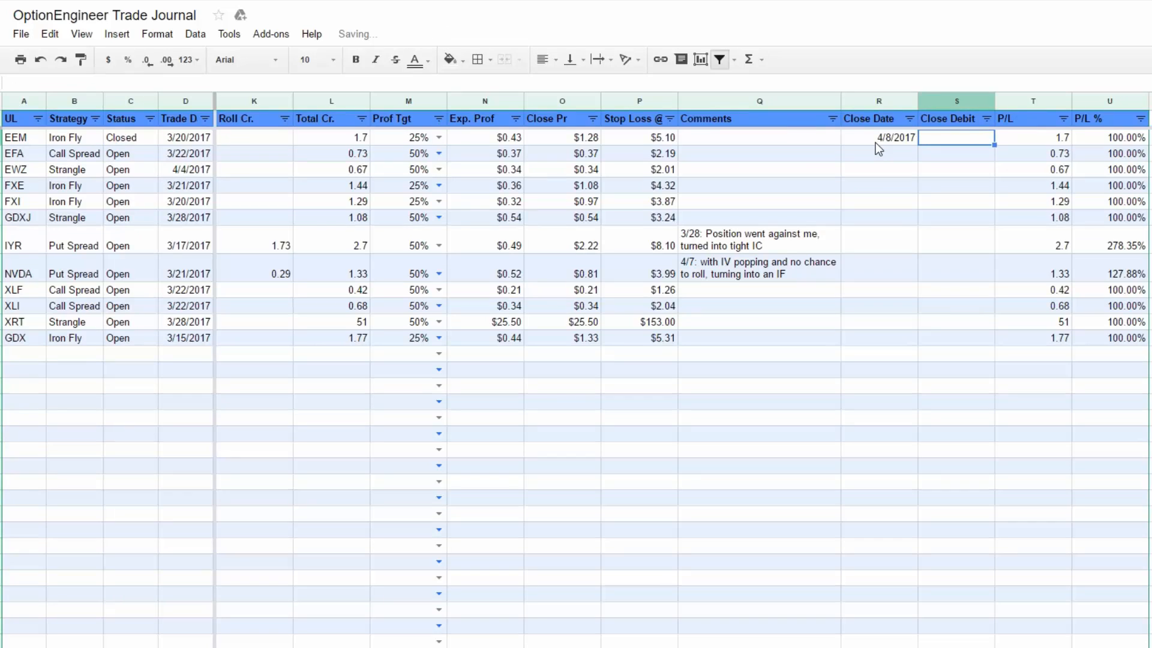
{"action": "type", "text": "-0"}
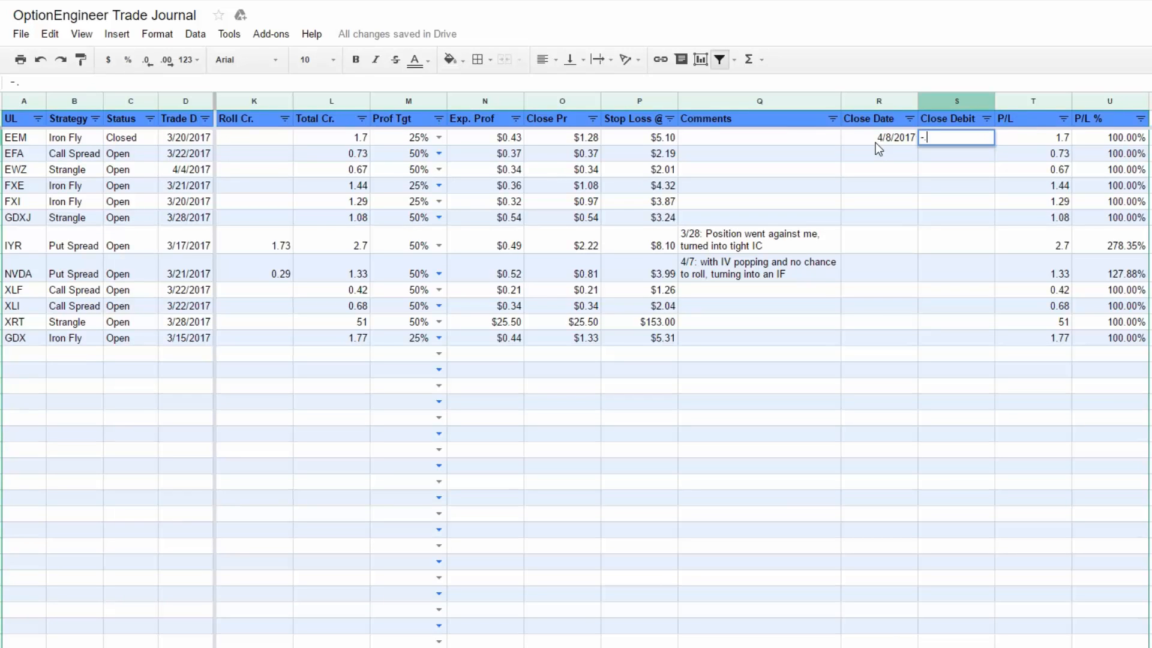
{"action": "type", "text": ".5"}
{"action": "key", "text": "Tab"}
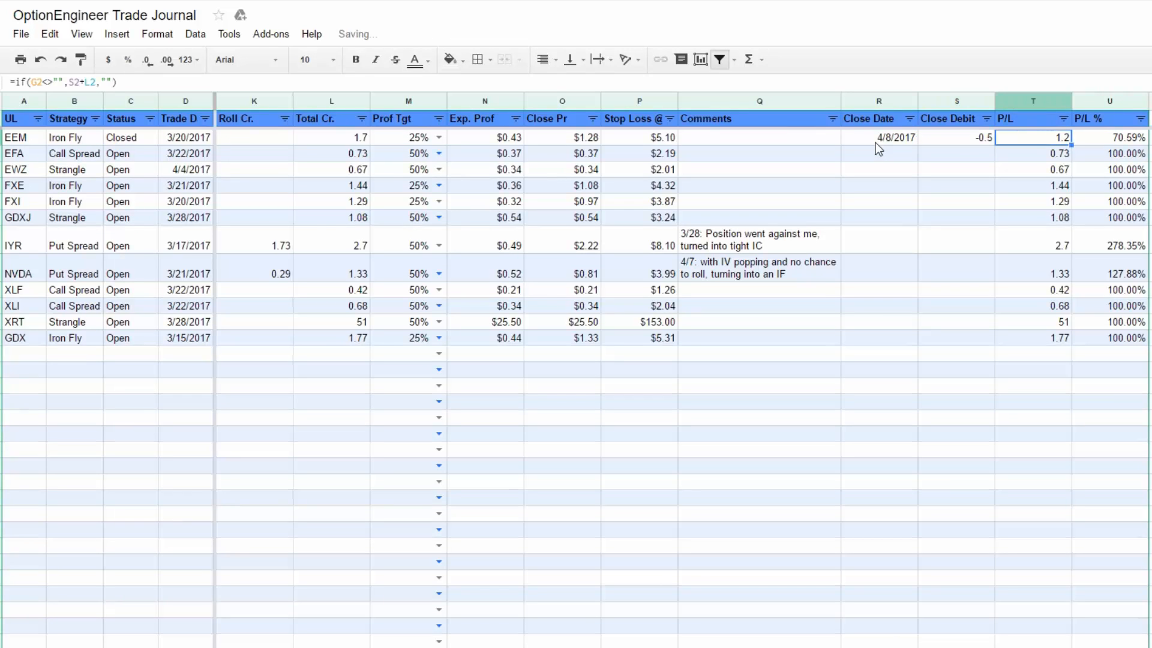
Check the EEM trade's P/L % and status, and look for EEM in the position sizing summary
{"action": "left_click", "coordinate": [1099, 141]}
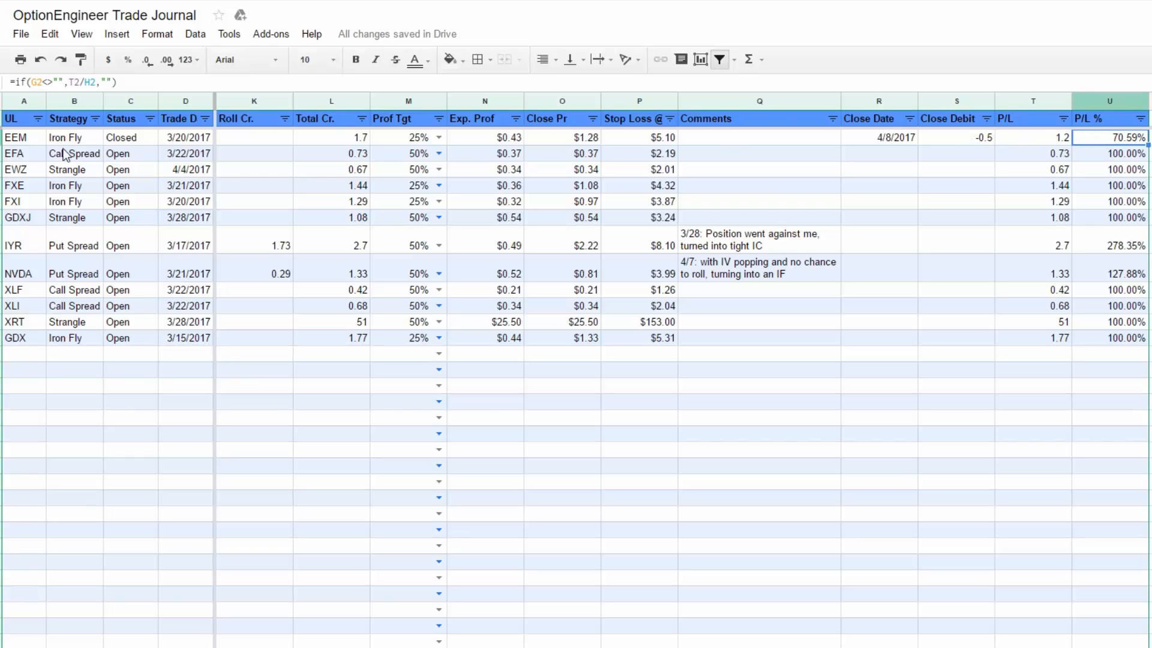
{"action": "left_click", "coordinate": [129, 142]}
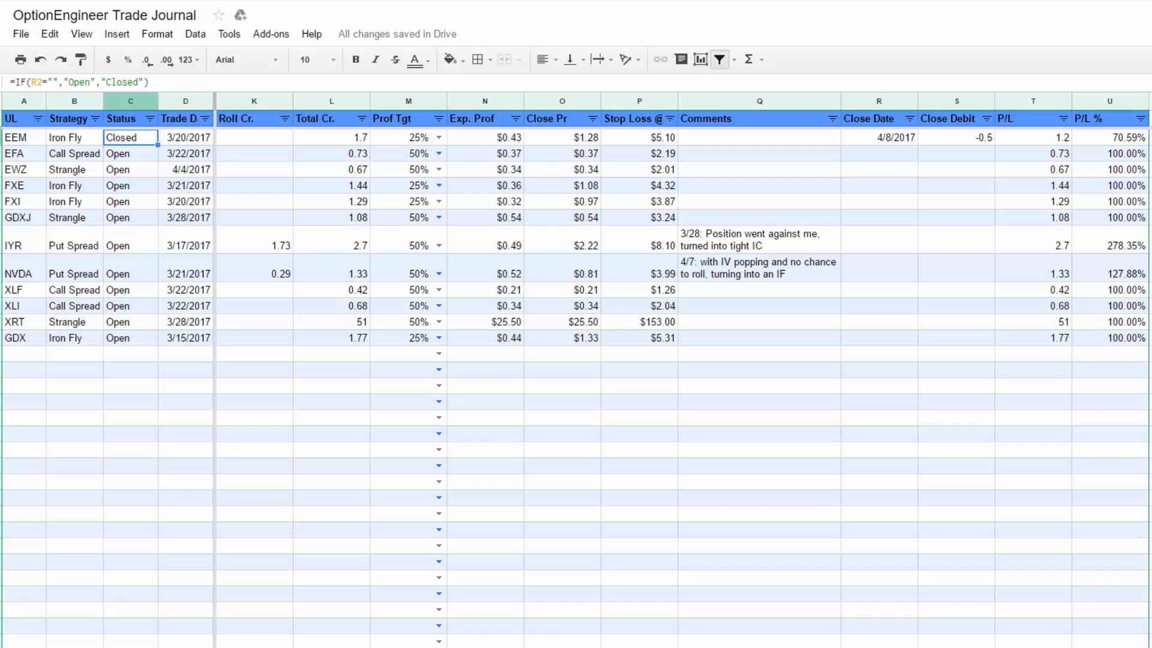
{"action": "left_click", "coordinate": [210, 641]}
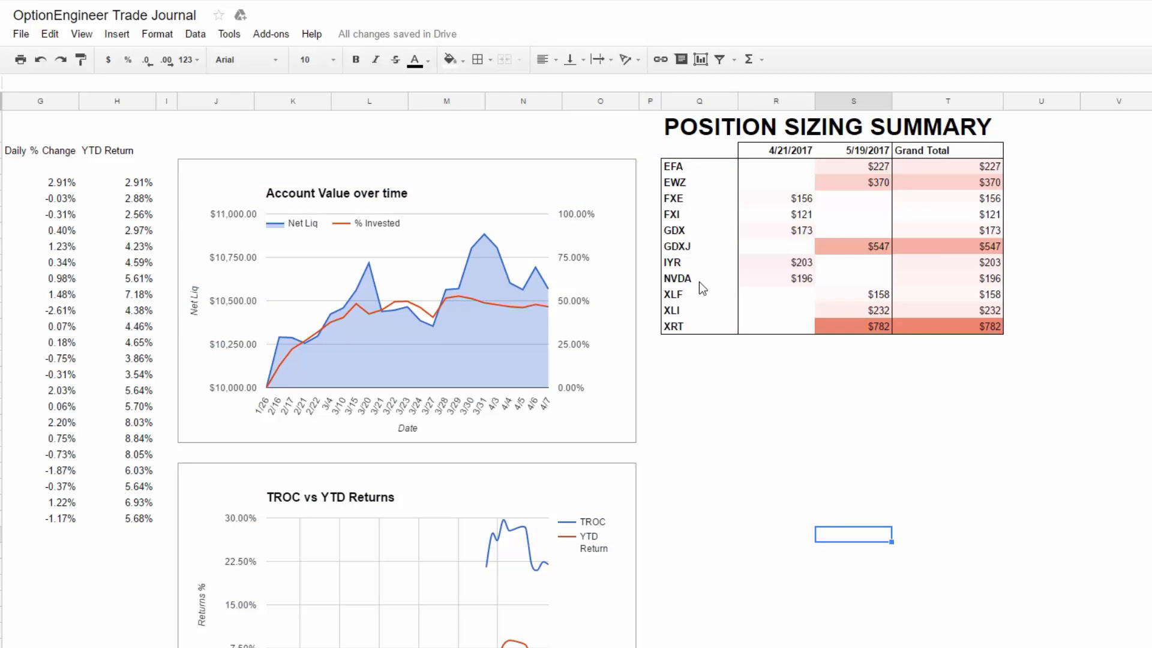
Return to the trade log and remove the EEM trade's close date and close debit to reopen it
{"action": "left_click", "coordinate": [120, 643]}
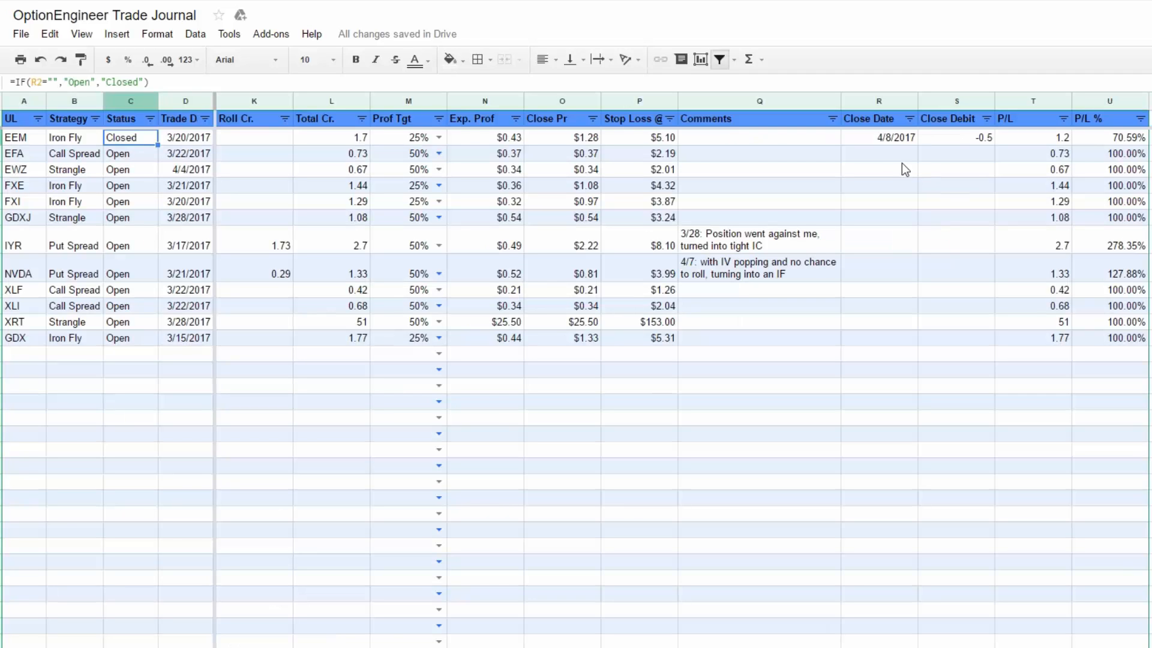
{"action": "left_click_drag", "start_coordinate": [895, 144], "coordinate": [937, 133]}
{"action": "key", "text": "Delete"}
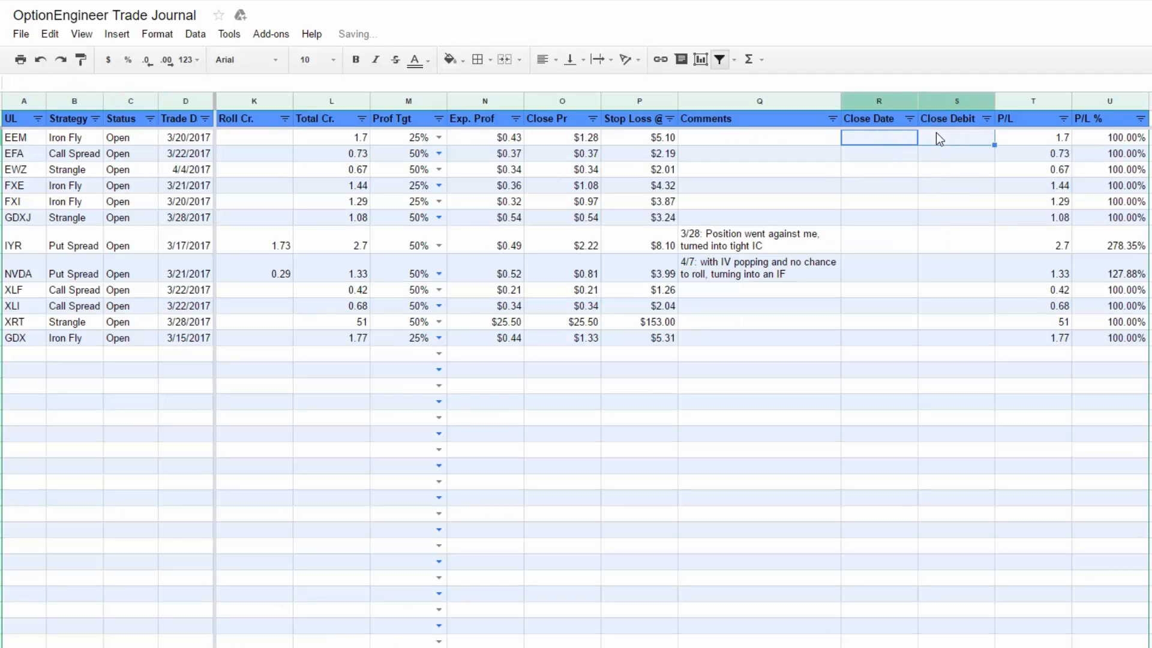
Open the position sizing summary and check EEM's entry under the 5/19/2017 expiration
{"action": "left_click", "coordinate": [1013, 645]}
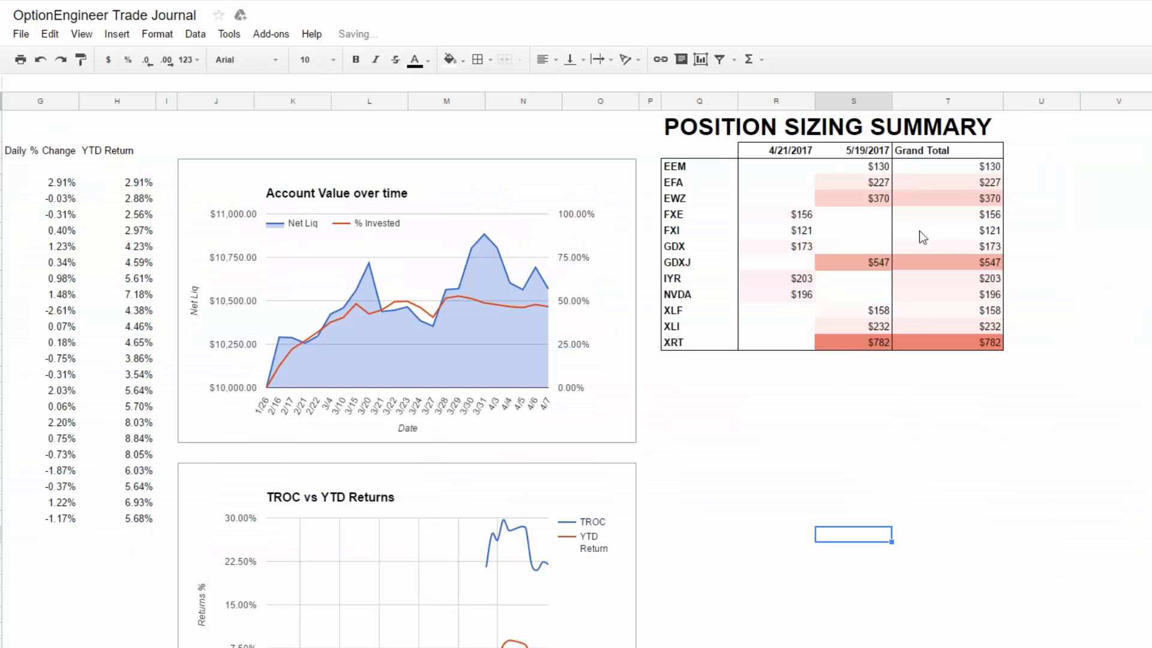
{"action": "left_click", "coordinate": [707, 169]}
{"action": "left_click", "coordinate": [870, 171]}
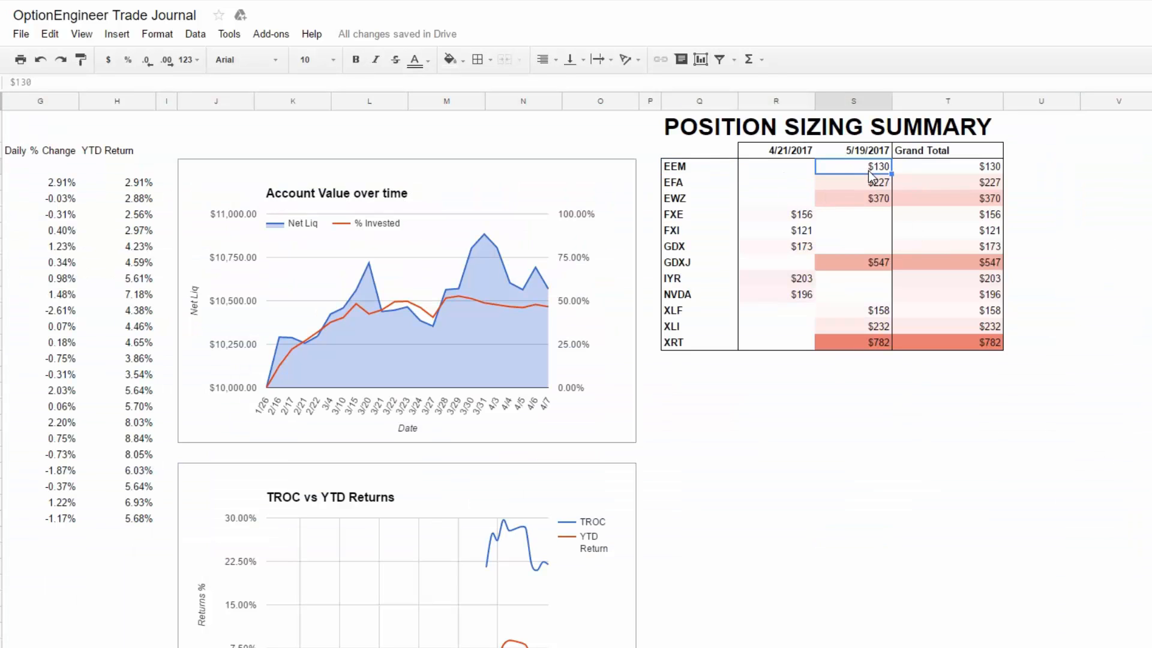